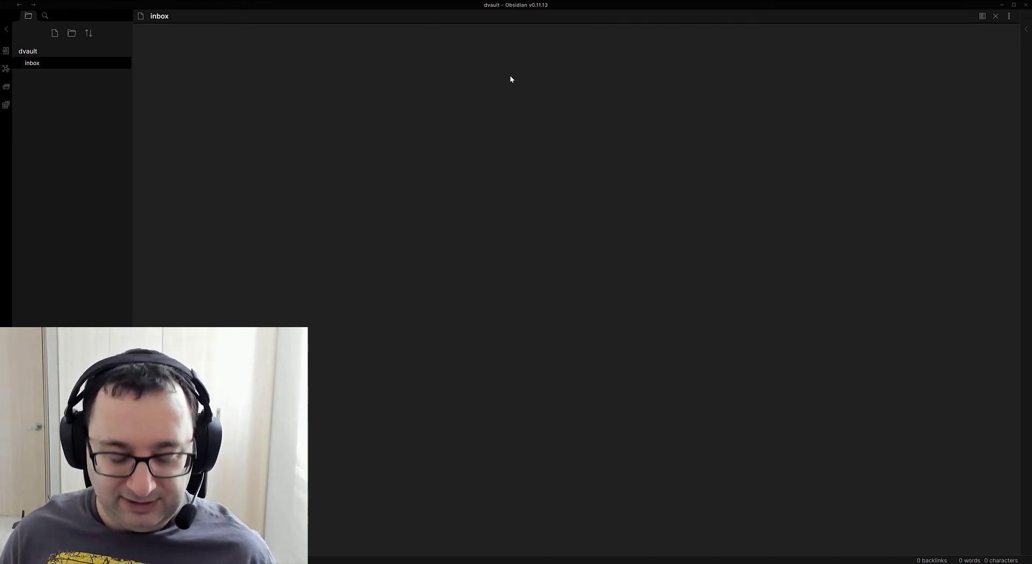
Write "My first note" as the opening line of the empty inbox note
{"action": "type", "text": "NMy"}
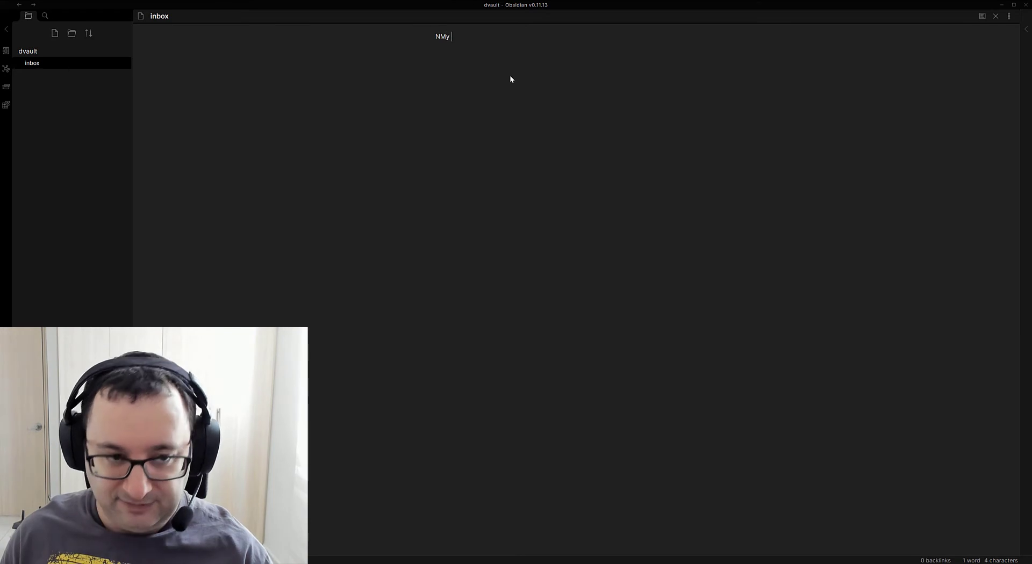
{"action": "key", "text": "BackSpace"}
{"action": "key", "text": "BackSpace"}
{"action": "key", "text": "BackSpace"}
{"action": "key", "text": "BackSpace"}
{"action": "type", "text": "M"}
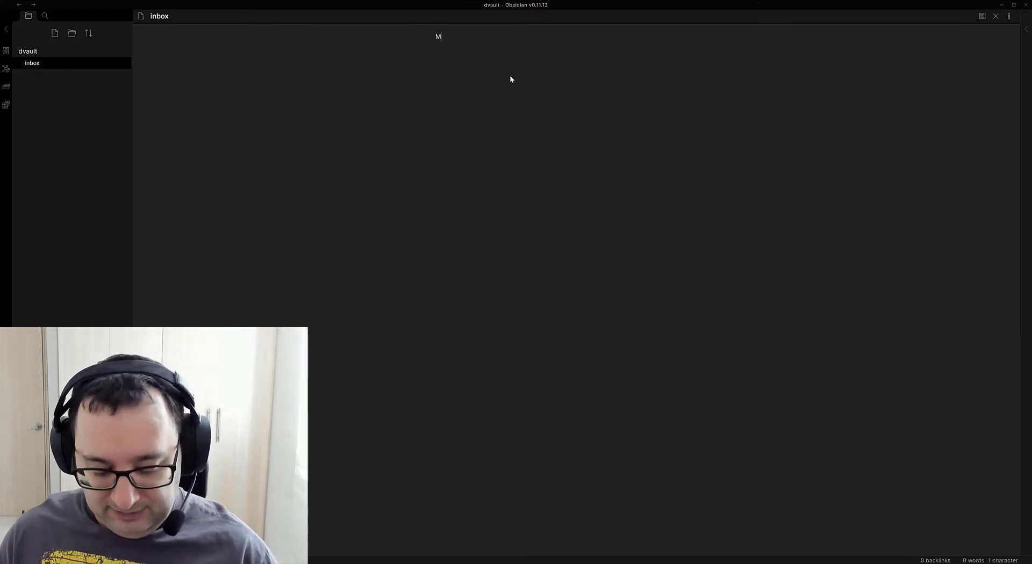
{"action": "type", "text": "y first note"}
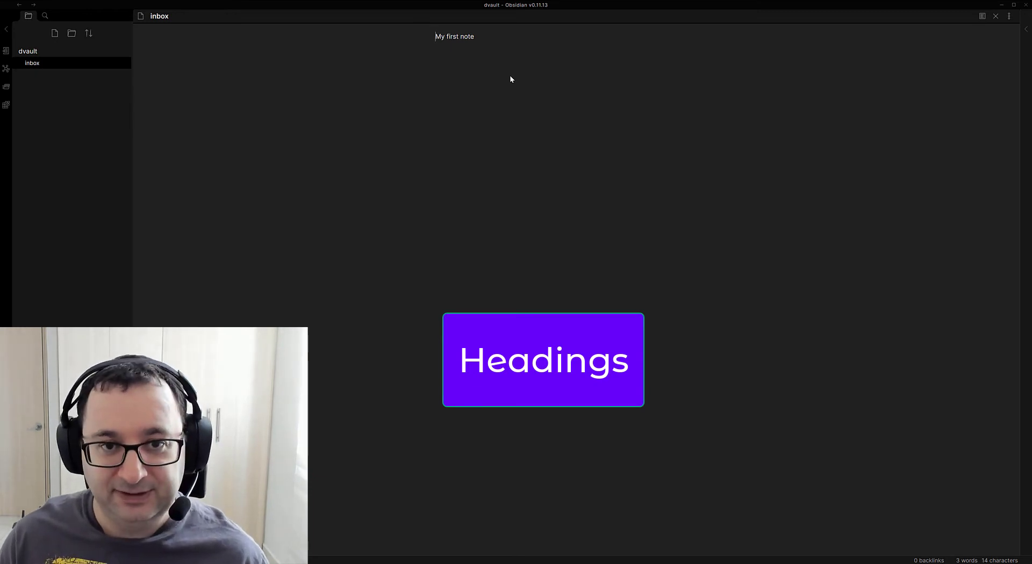
Make "My first note" a level-1 Markdown heading with a # at both ends and check it in preview
{"action": "type", "text": "#"}
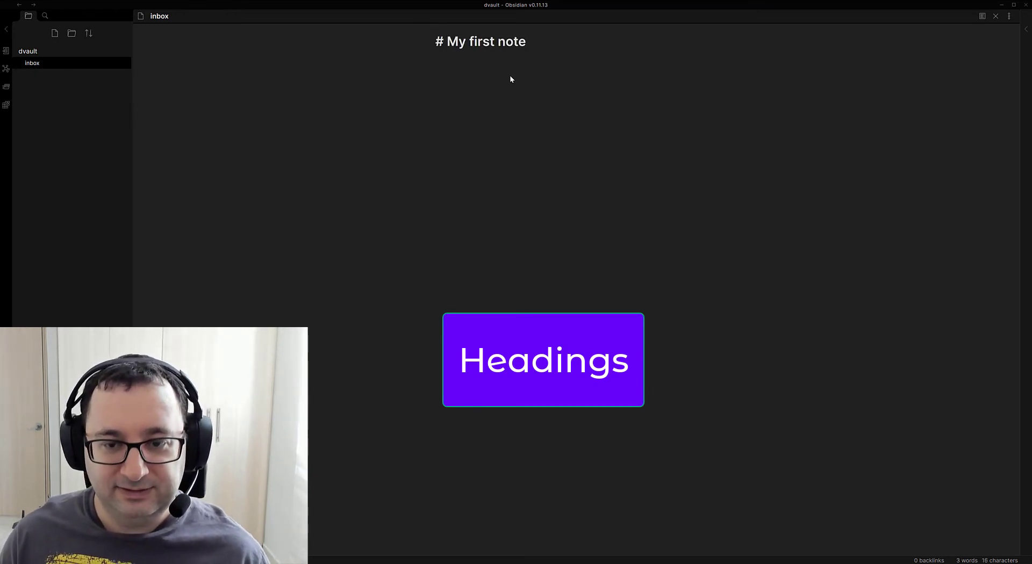
{"action": "key", "text": "Right"}
{"action": "key", "text": "Right"}
{"action": "key", "text": "Right"}
{"action": "key", "text": "Right"}
{"action": "key", "text": "Right"}
{"action": "key", "text": "Right"}
{"action": "key", "text": "Right"}
{"action": "key", "text": "Right"}
{"action": "key", "text": "Right"}
{"action": "key", "text": "Right"}
{"action": "key", "text": "Right"}
{"action": "key", "text": "Right"}
{"action": "key", "text": "Right"}
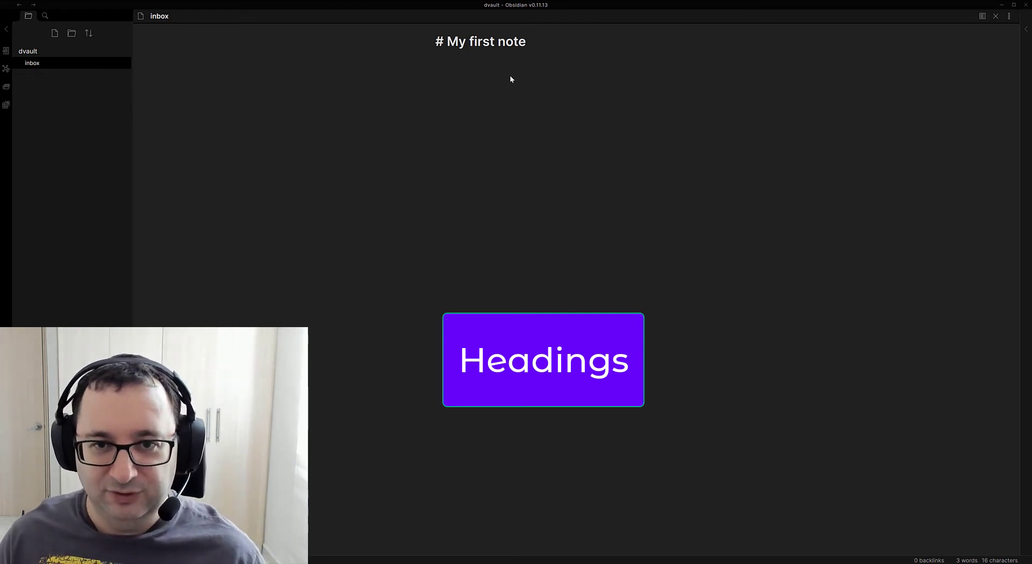
{"action": "type", "text": "#"}
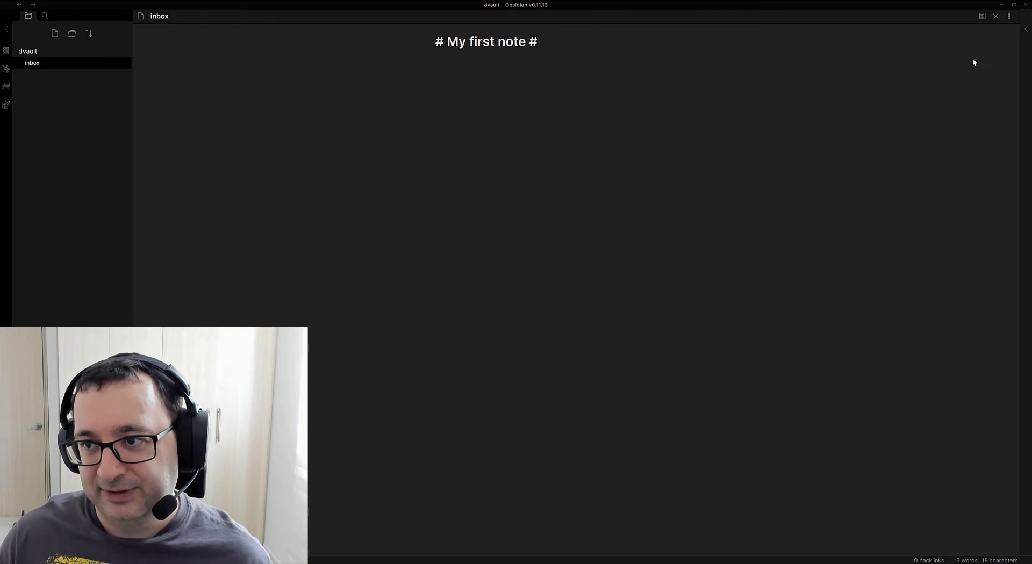
{"action": "left_click", "coordinate": [983, 18]}
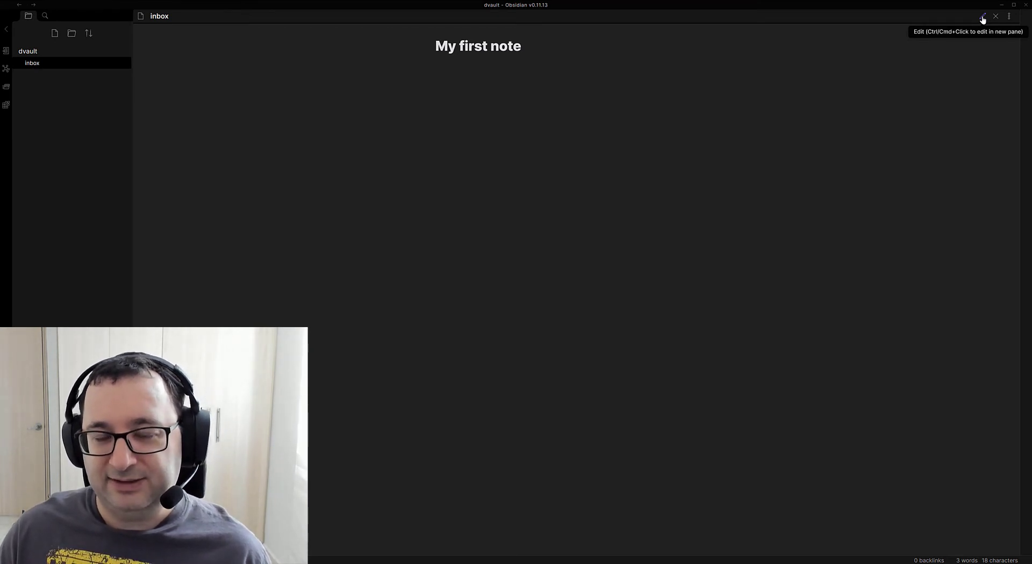
{"action": "left_click", "coordinate": [982, 19]}
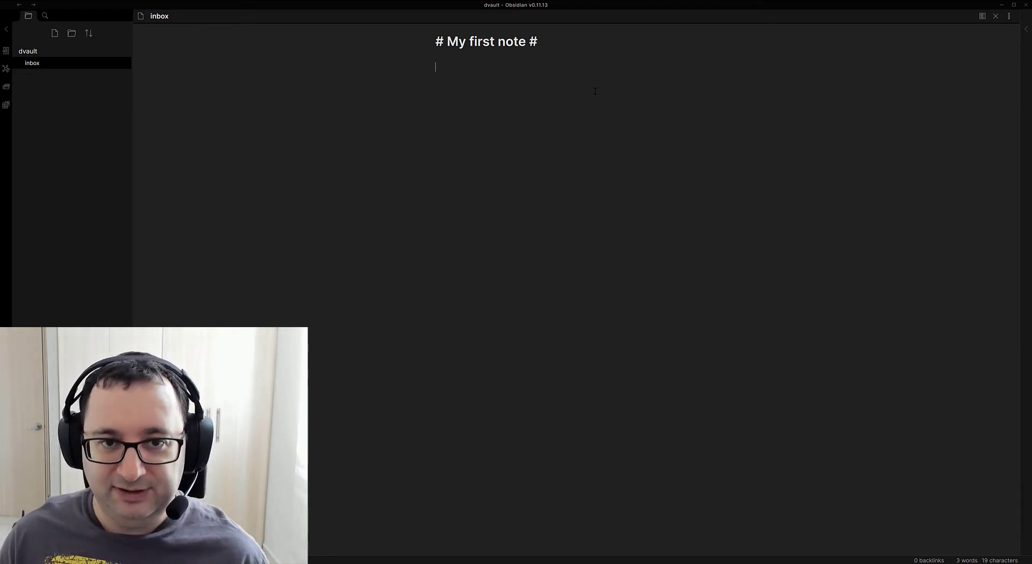
Add the level-2 heading "## My next note ##" below the first heading
{"action": "type", "text": "## "}
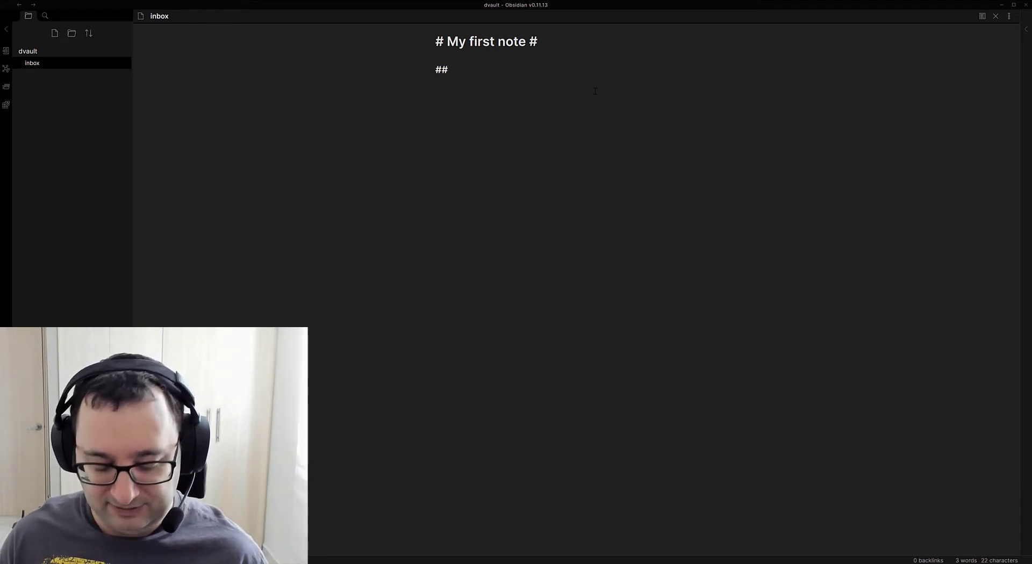
{"action": "type", "text": "My next not"}
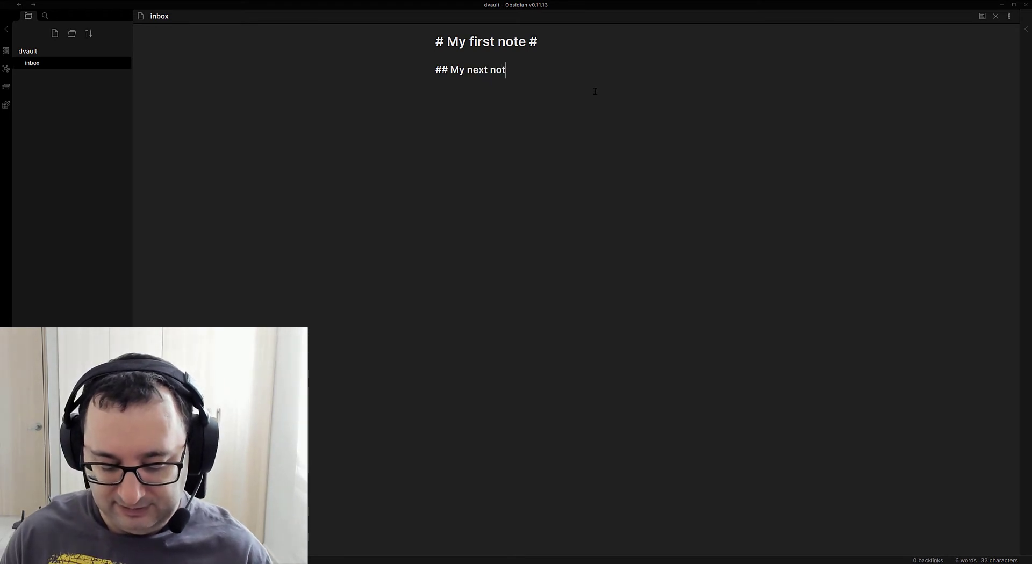
{"action": "type", "text": "e ##"}
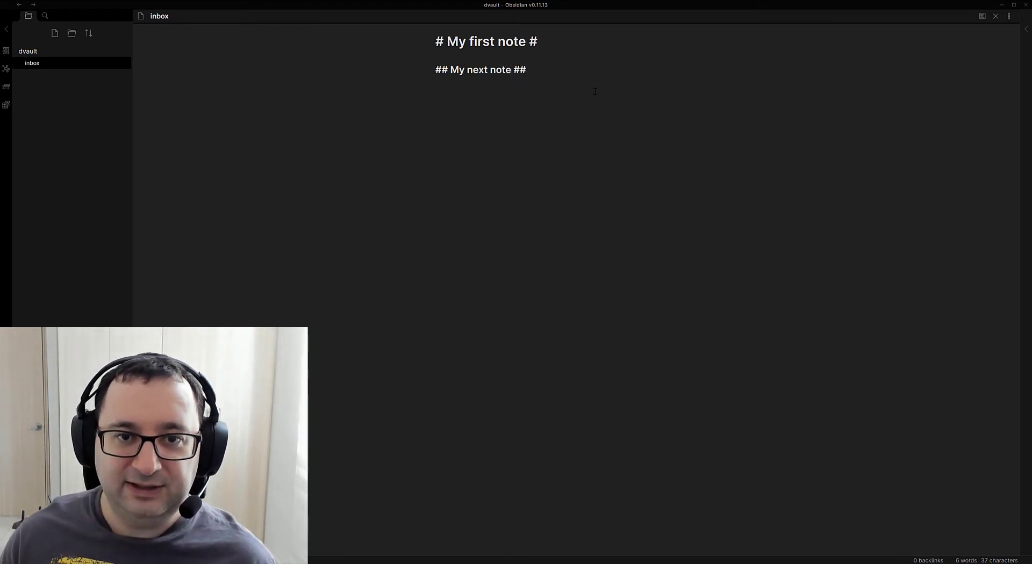
Add the level-3 heading "### my next noteagain ###" below the level-2 heading
{"action": "key", "text": "Return"}
{"action": "key", "text": "Return"}
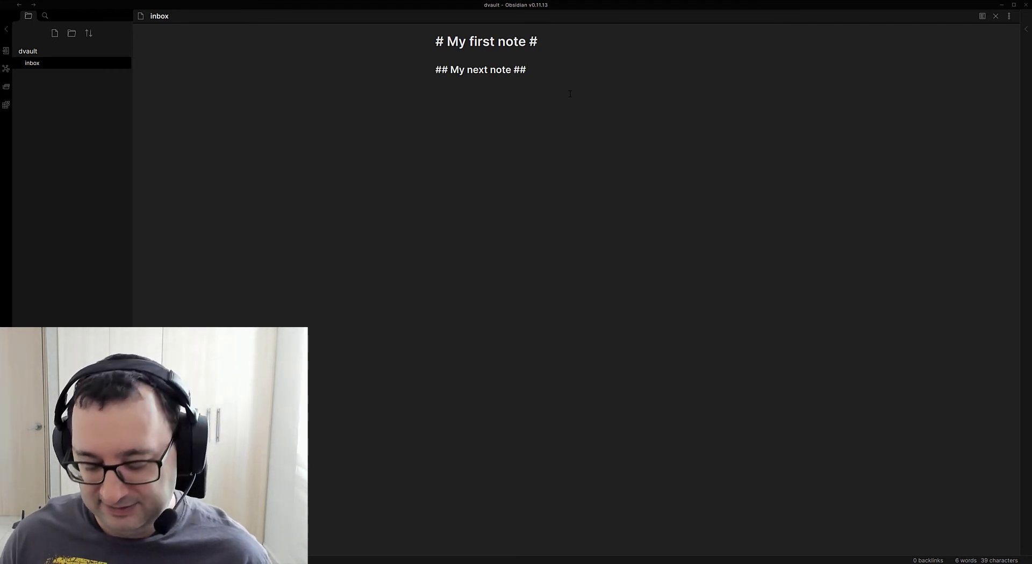
{"action": "type", "text": "###"}
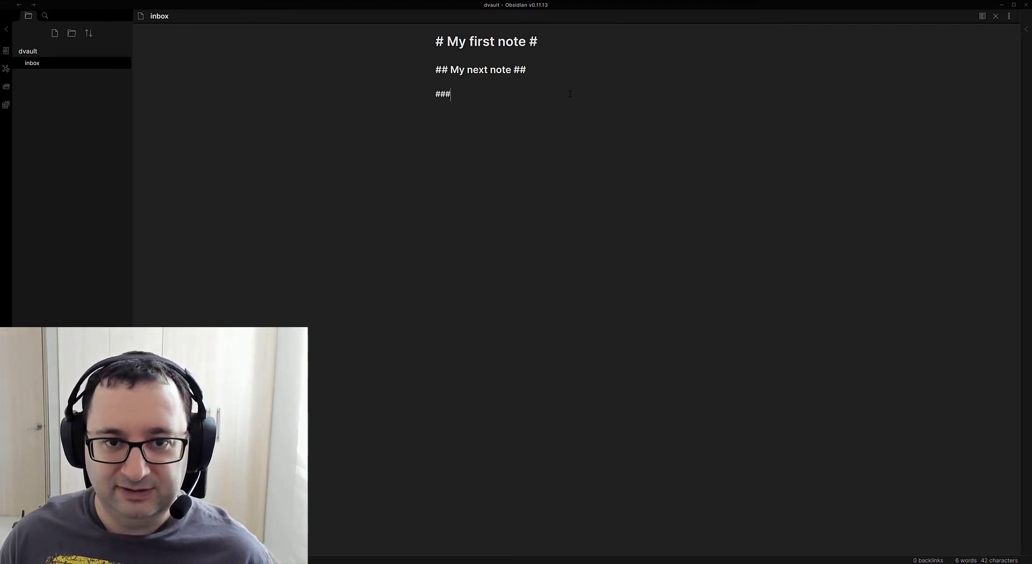
{"action": "type", "text": " my next "}
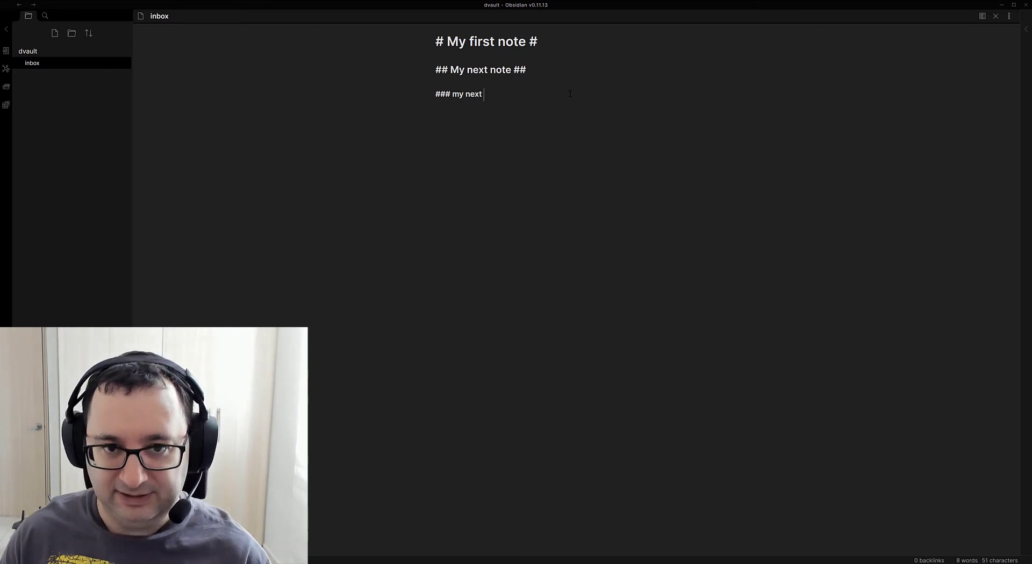
{"action": "type", "text": "note"}
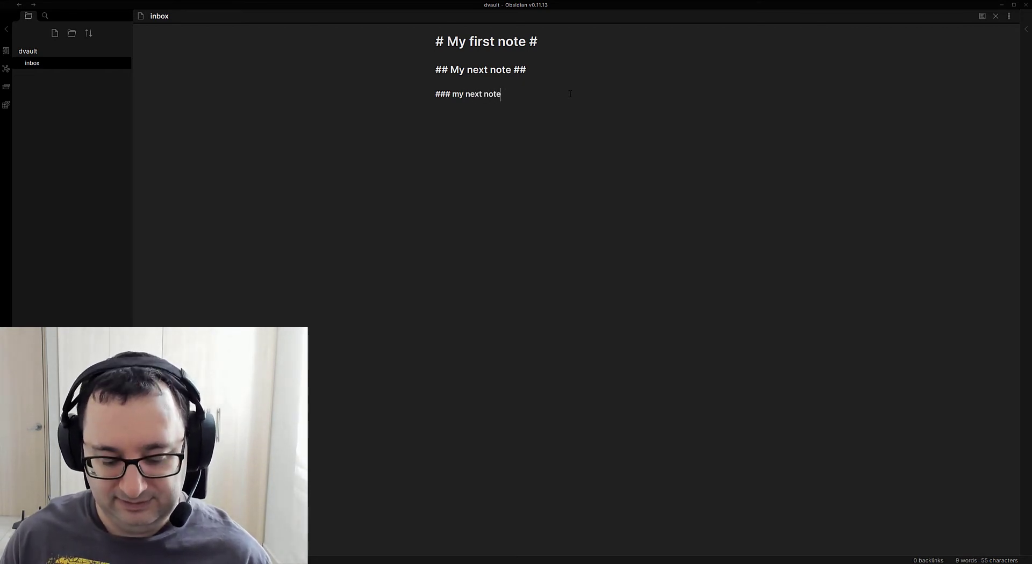
{"action": "type", "text": "again ###"}
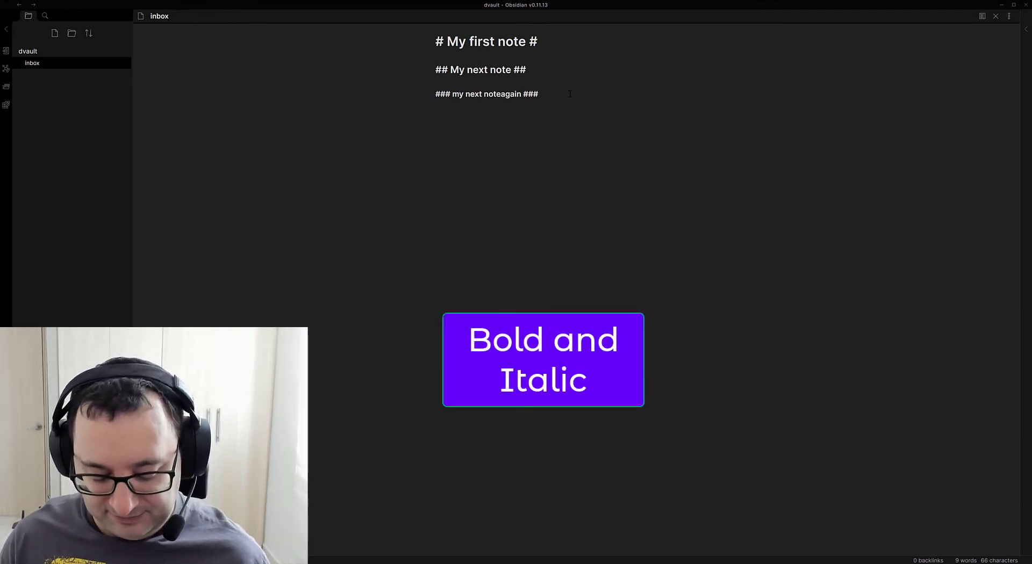
Write the line "This is some formatted text in different styles" below the level-3 heading
{"action": "type", "text": "This"}
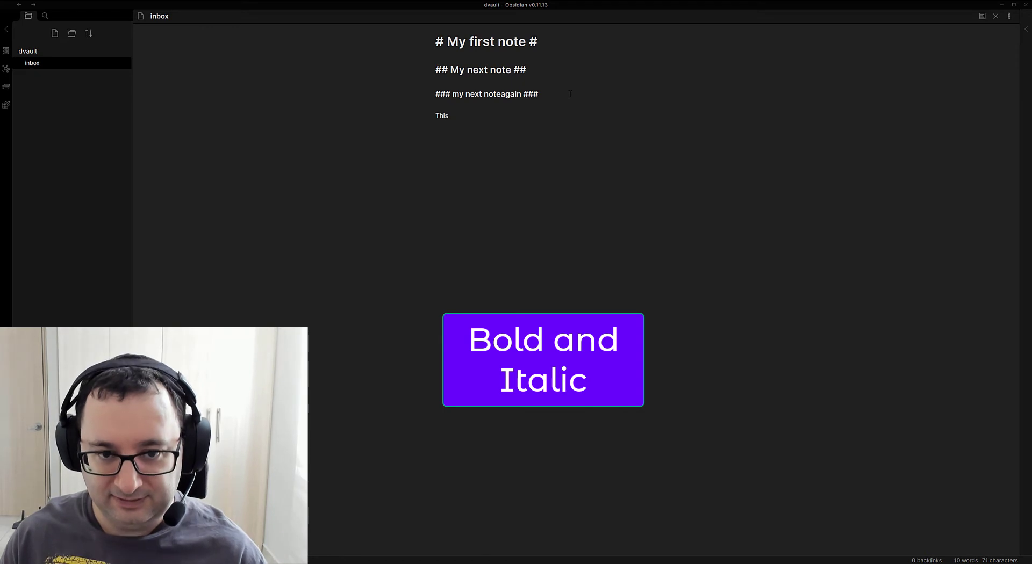
{"action": "type", "text": " in some"}
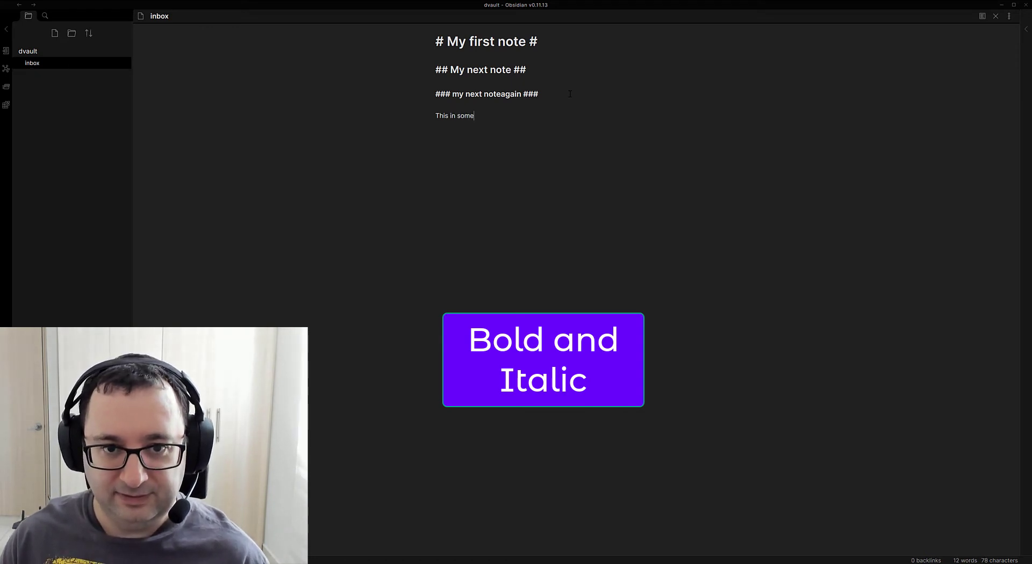
{"action": "key", "text": "BackSpace"}
{"action": "key", "text": "BackSpace"}
{"action": "key", "text": "BackSpace"}
{"action": "key", "text": "BackSpace"}
{"action": "key", "text": "BackSpace"}
{"action": "key", "text": "BackSpace"}
{"action": "type", "text": "s s"}
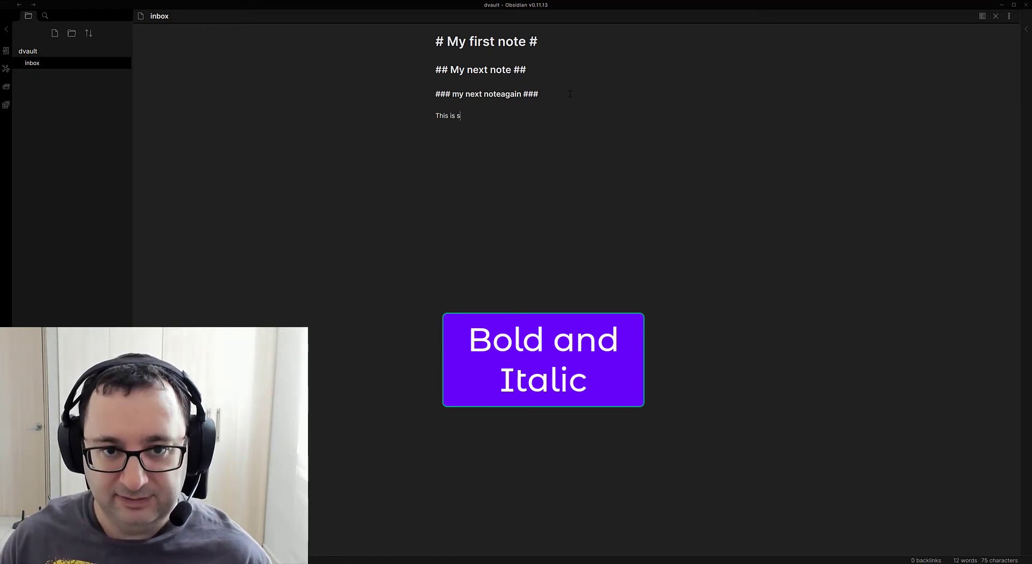
{"action": "type", "text": "ome formatted "}
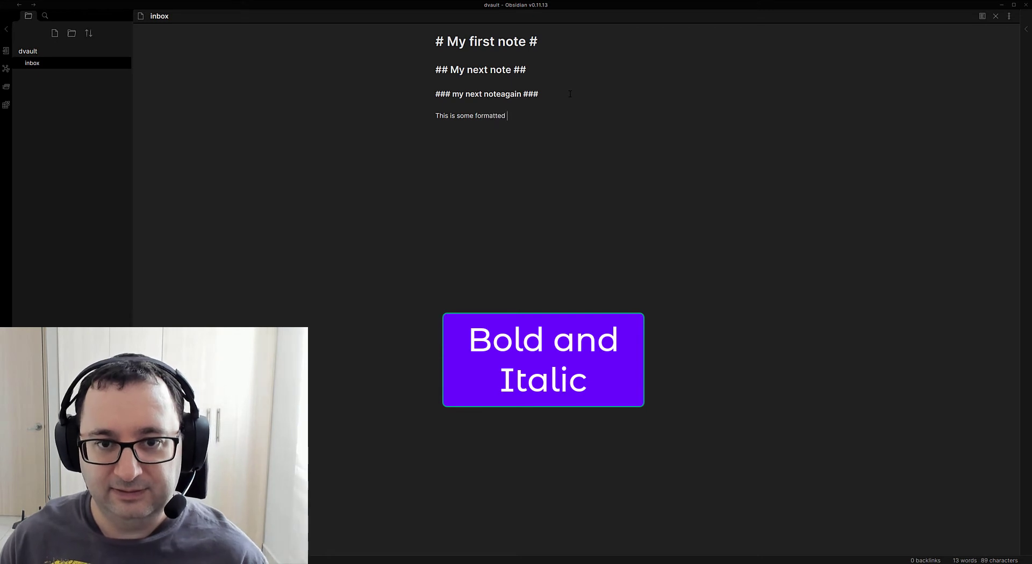
{"action": "type", "text": "test w"}
{"action": "key", "text": "BackSpace"}
{"action": "key", "text": "BackSpace"}
{"action": "key", "text": "BackSpace"}
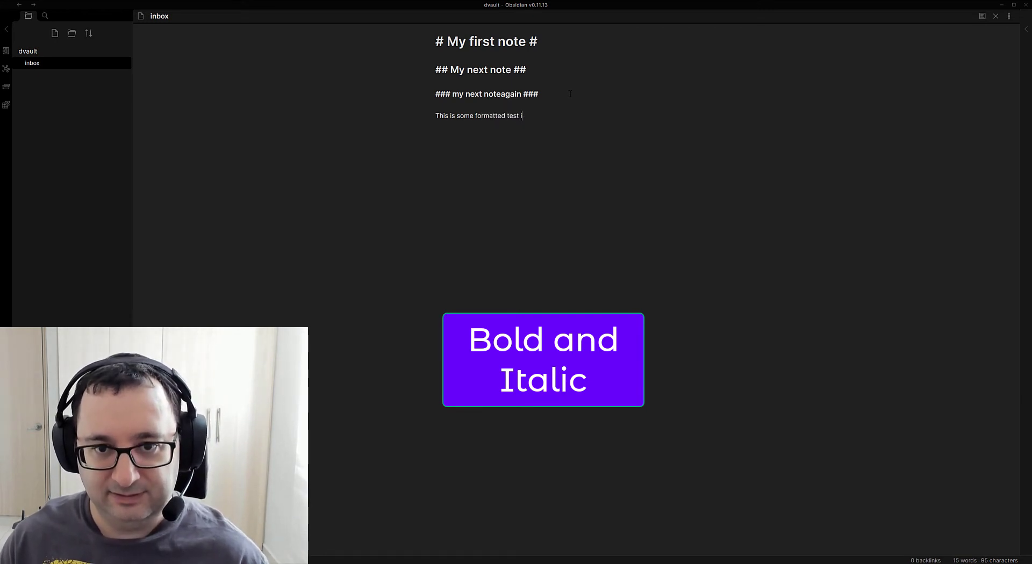
{"action": "type", "text": "in"}
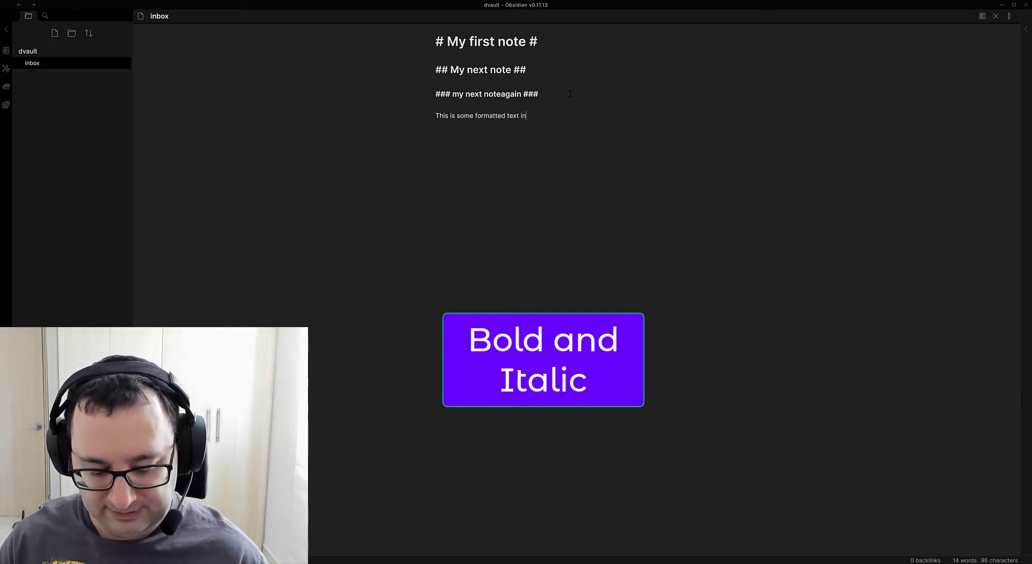
{"action": "type", "text": " different sy"}
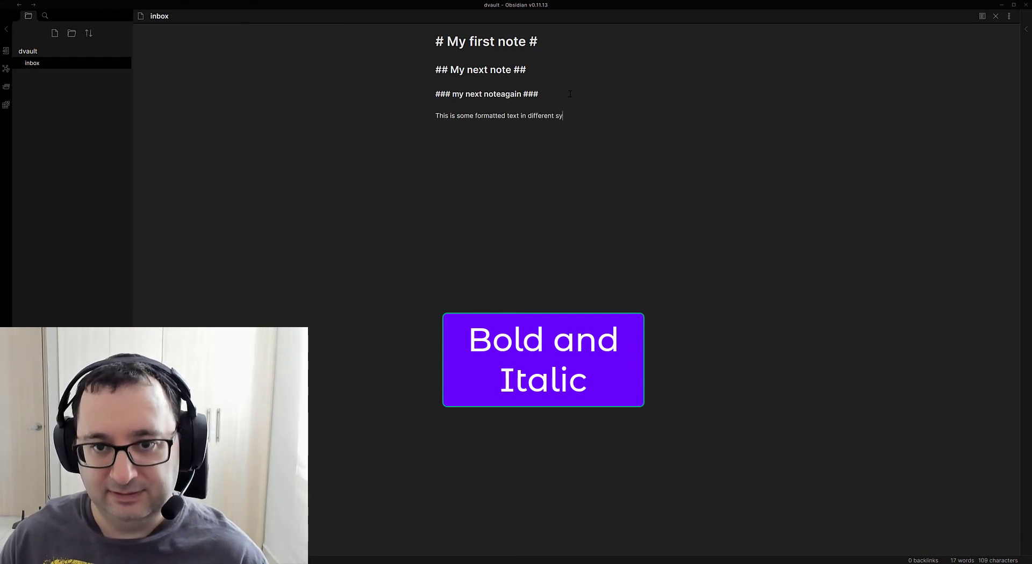
{"action": "key", "text": "BackSpace"}
{"action": "type", "text": "tyles"}
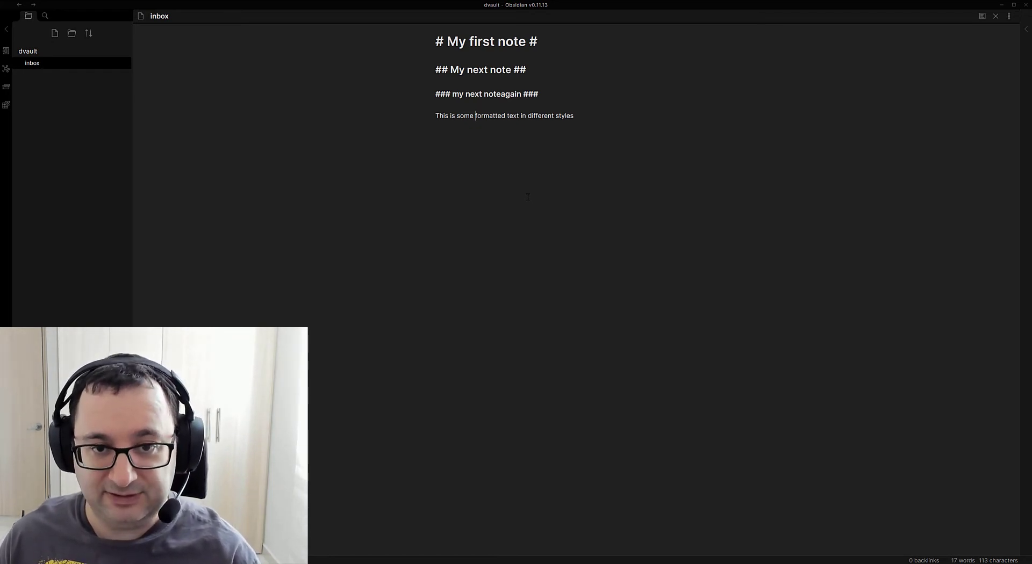
Make "formatted" bold with double asterisks and "text" bold with double underscores, checking the result in preview
{"action": "type", "text": "**"}
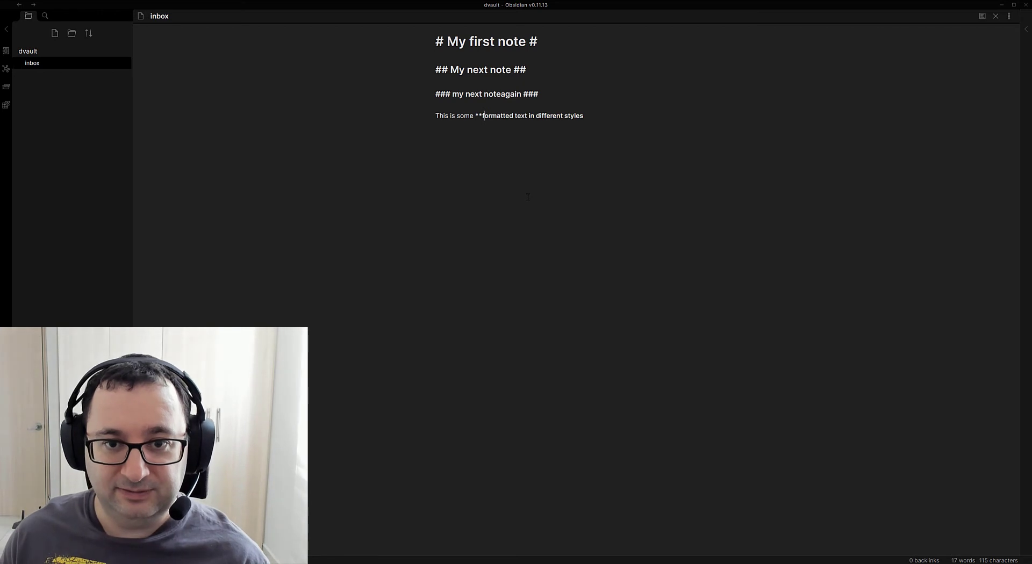
{"action": "type", "text": "**"}
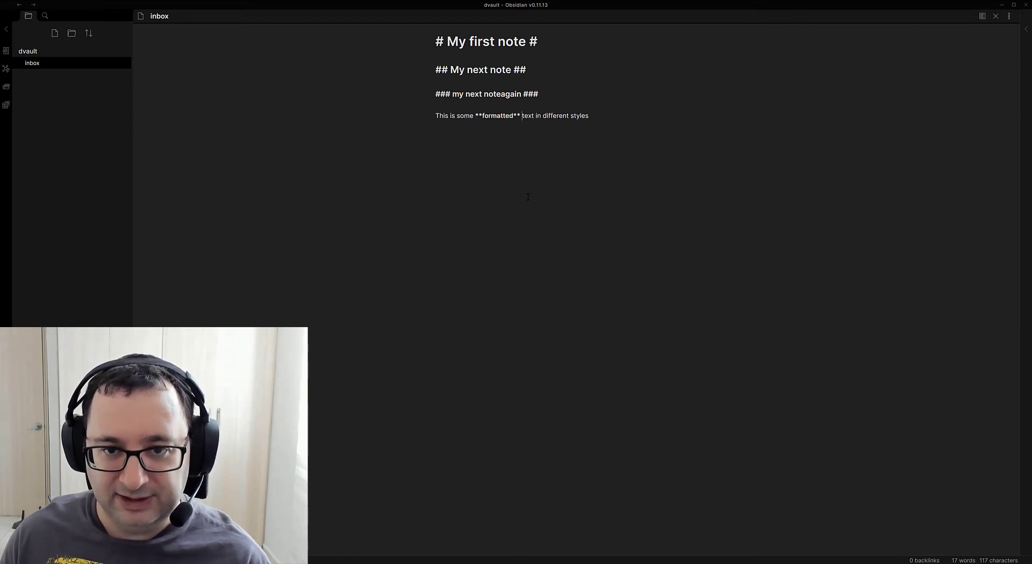
{"action": "type", "text": "__text"}
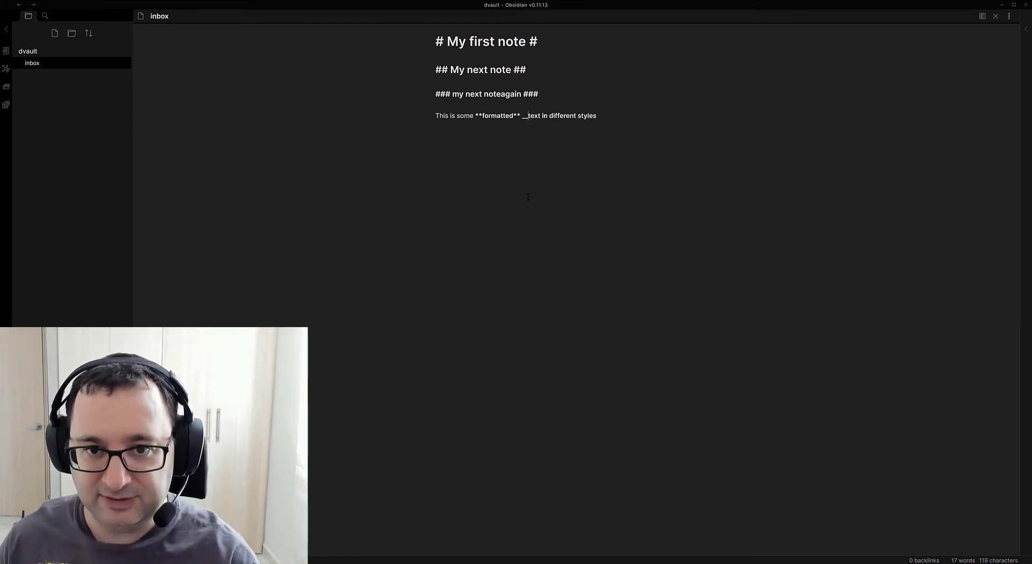
{"action": "type", "text": "__"}
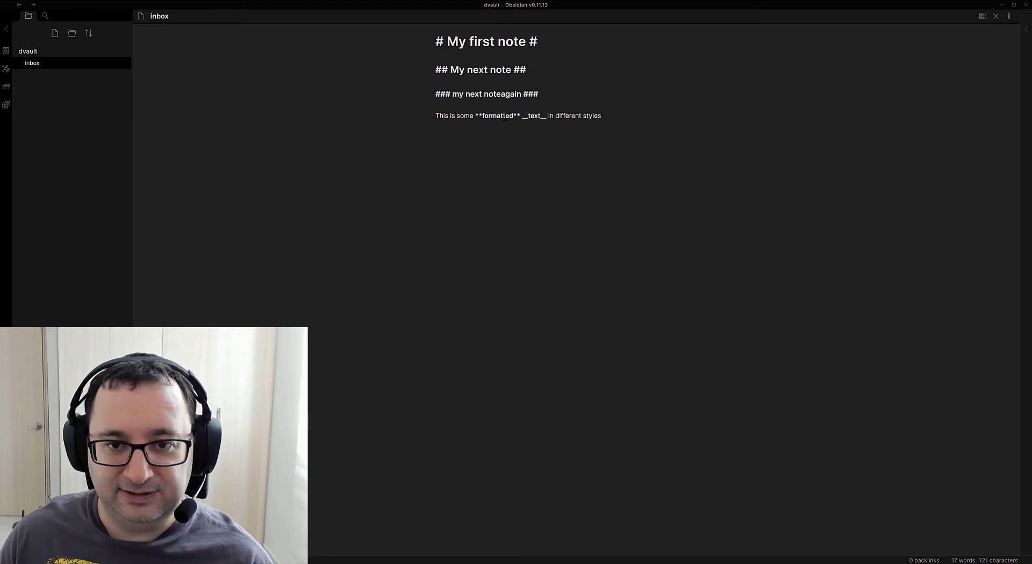
{"action": "left_click", "coordinate": [982, 19]}
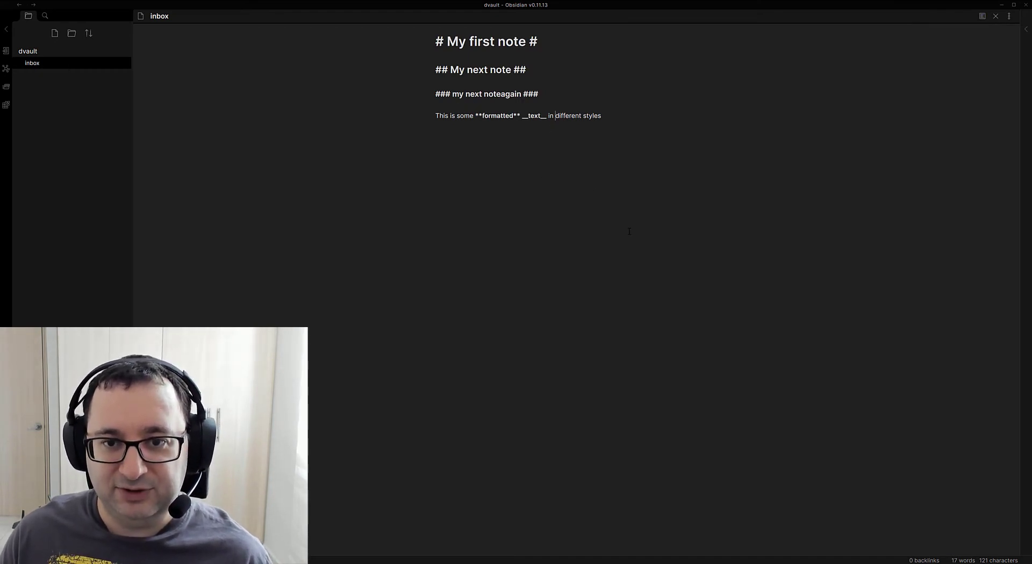
Italicize "different" with single asterisks, check the rendered note in preview and return to editing
{"action": "type", "text": "*"}
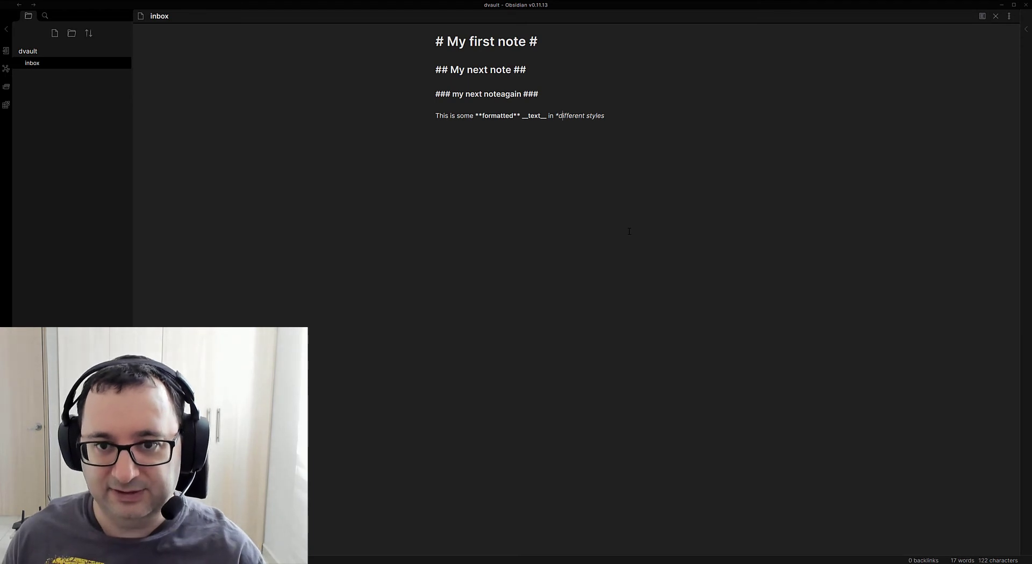
{"action": "type", "text": "*"}
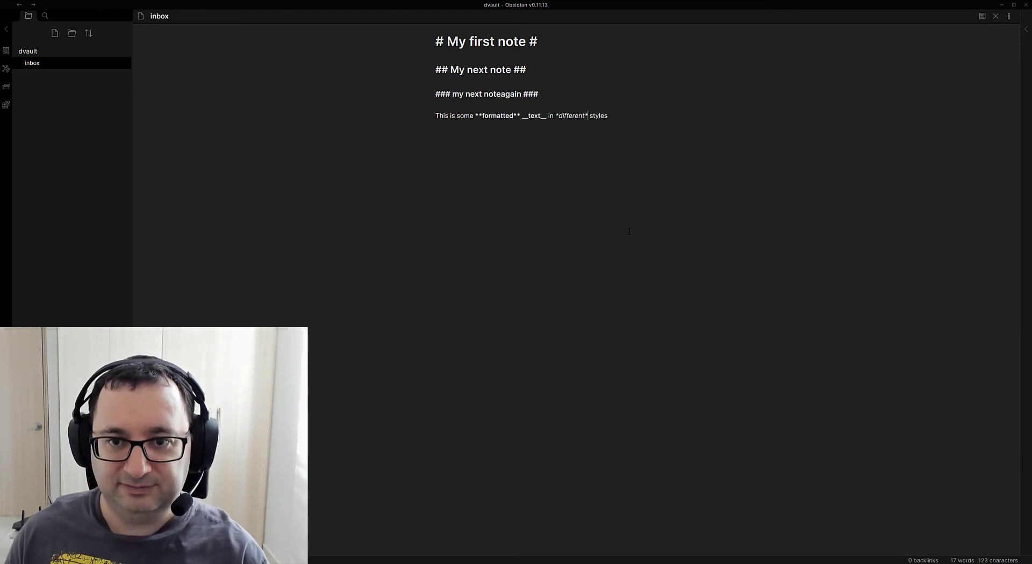
{"action": "left_click", "coordinate": [983, 16]}
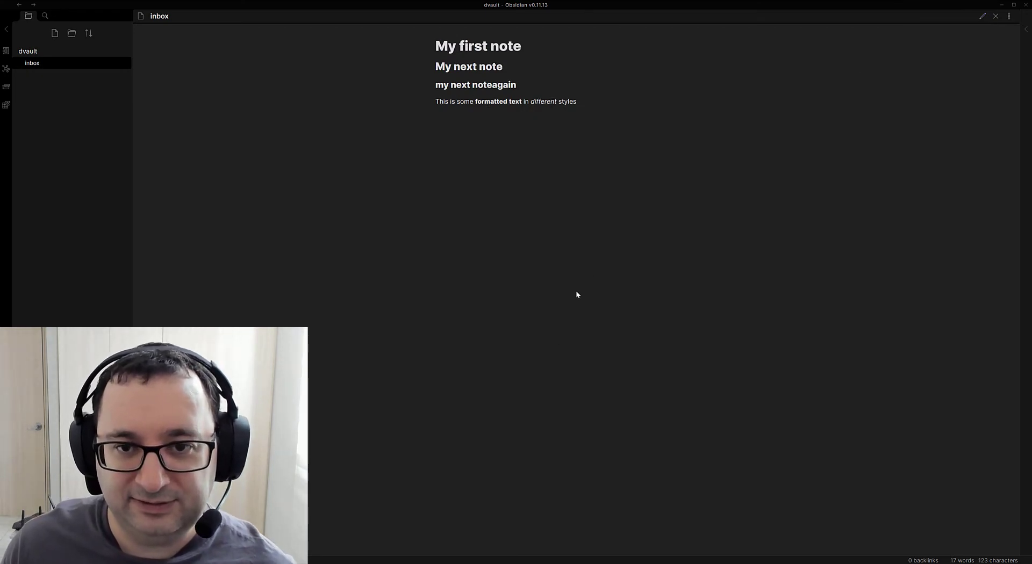
{"action": "left_click", "coordinate": [983, 16]}
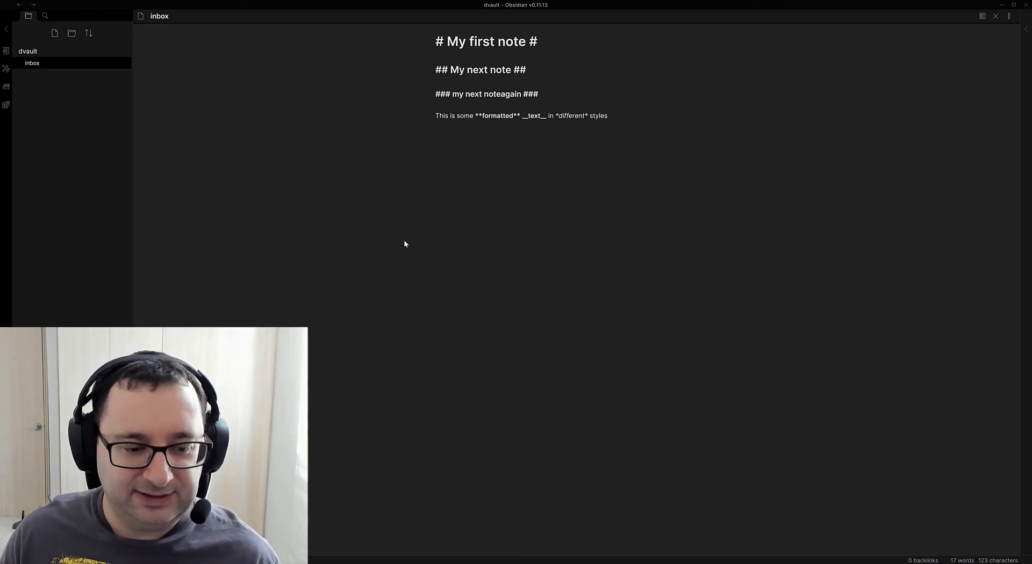
Show the inbox note's file in the system file explorer
{"action": "right_click", "coordinate": [38, 64]}
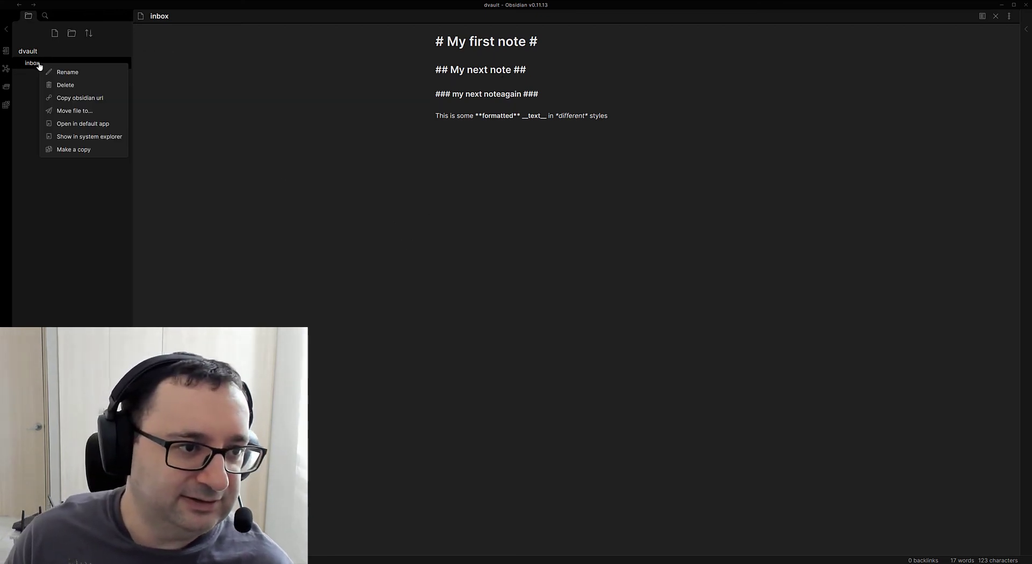
{"action": "left_click", "coordinate": [87, 137]}
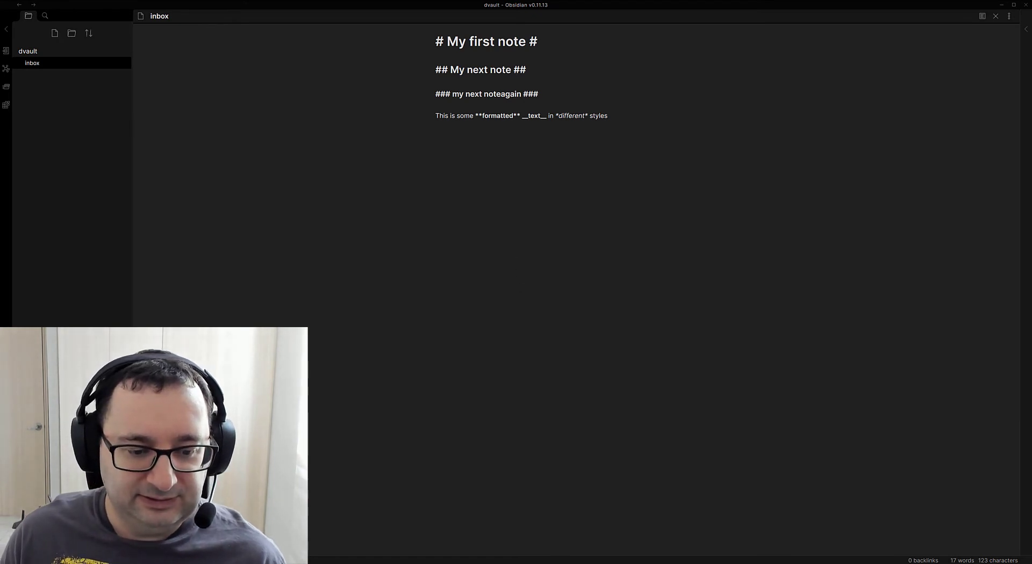
Open inbox.md from the dvault folder in Notepad to examine its raw Markdown, and return to the note in Obsidian
{"action": "key", "text": "alt+Tab"}
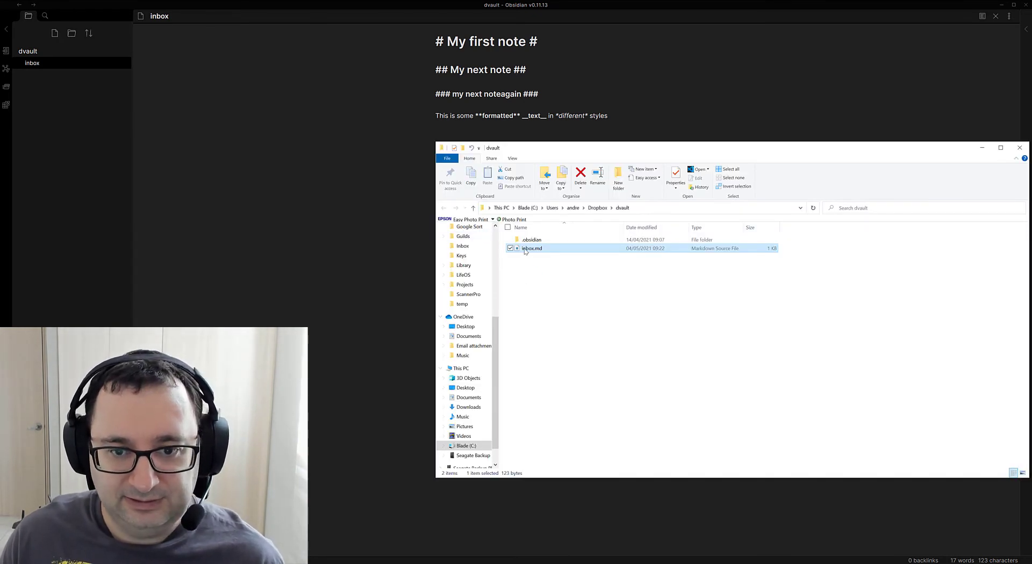
{"action": "right_click", "coordinate": [525, 251]}
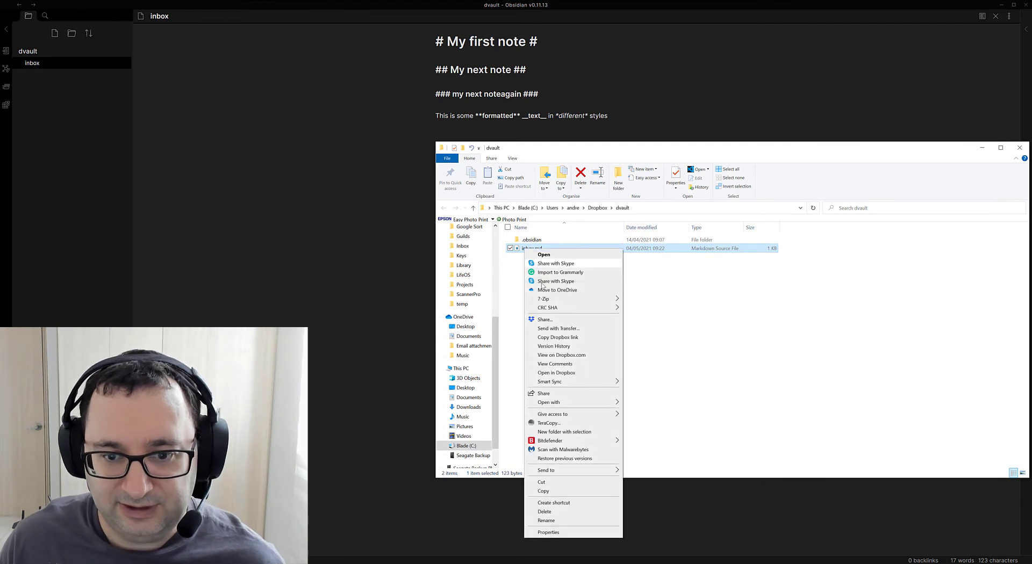
{"action": "mouse_move", "coordinate": [591, 402]}
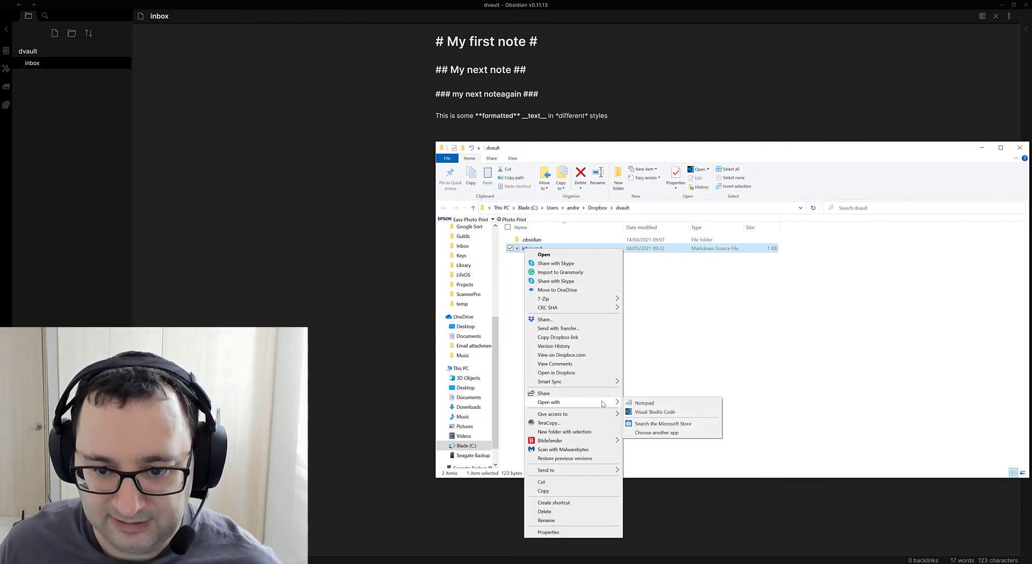
{"action": "left_click", "coordinate": [644, 404]}
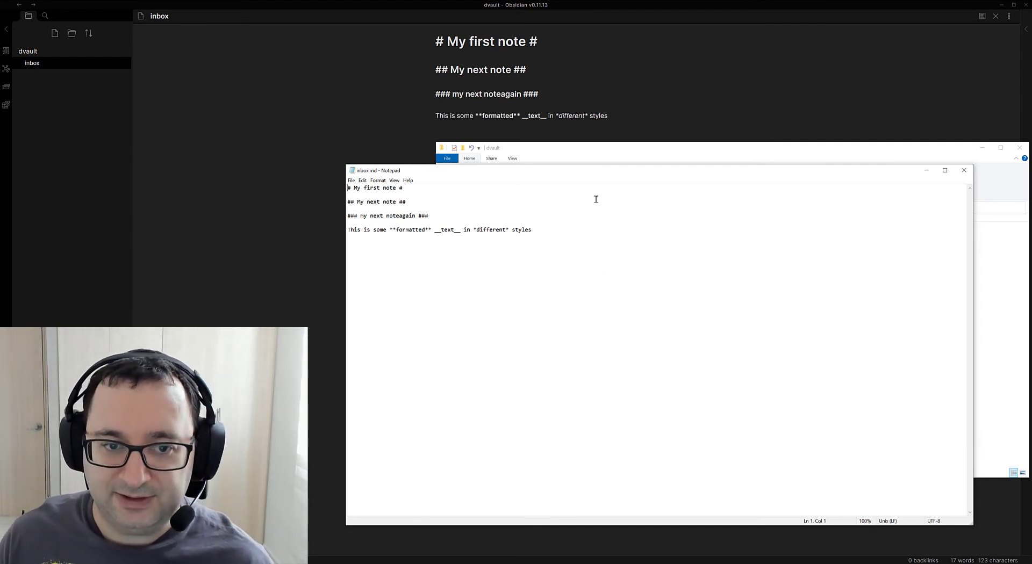
{"action": "left_click_drag", "start_coordinate": [450, 173], "coordinate": [455, 176]}
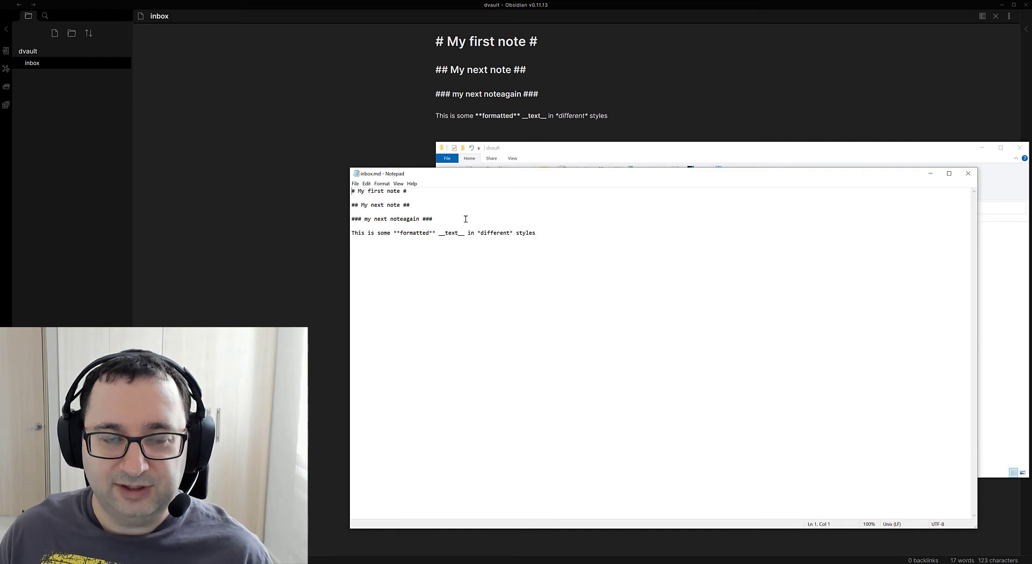
{"action": "left_click", "coordinate": [379, 135]}
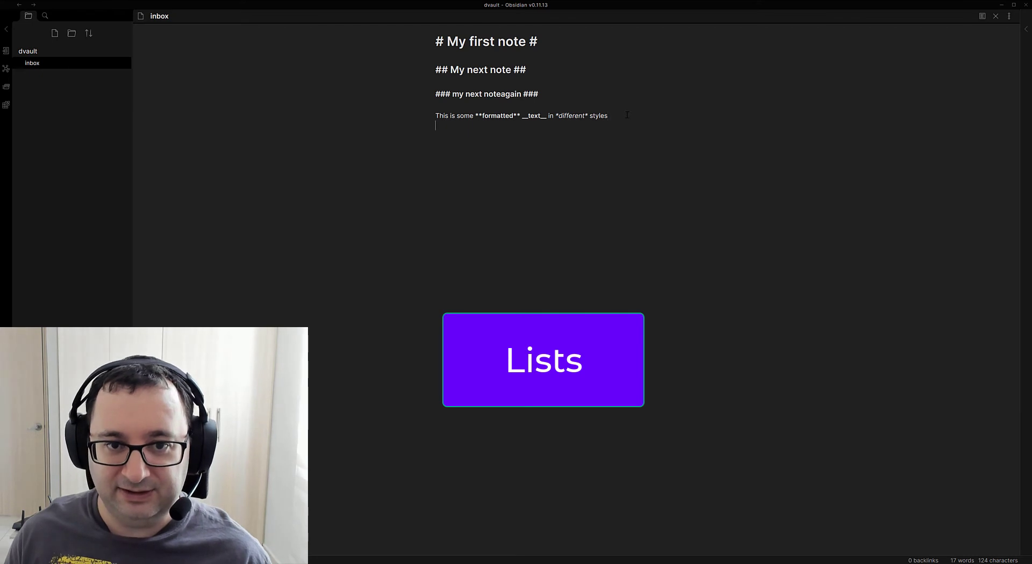
Add a bulleted list with "list 1", "list 2" and "list 3" below the formatted line, checking it in preview
{"action": "key", "text": "Return"}
{"action": "key", "text": "Return"}
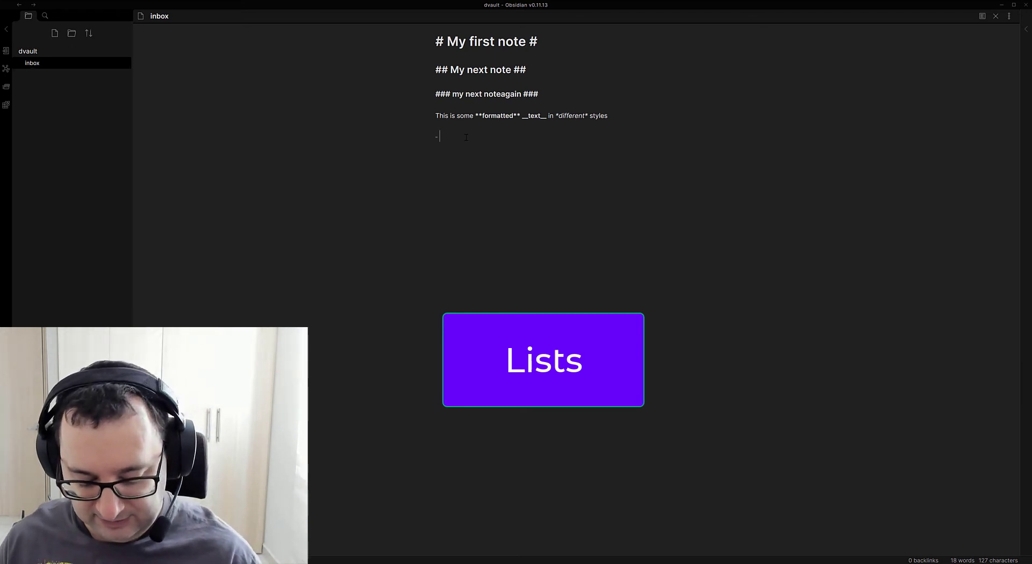
{"action": "type", "text": "list 1 - "}
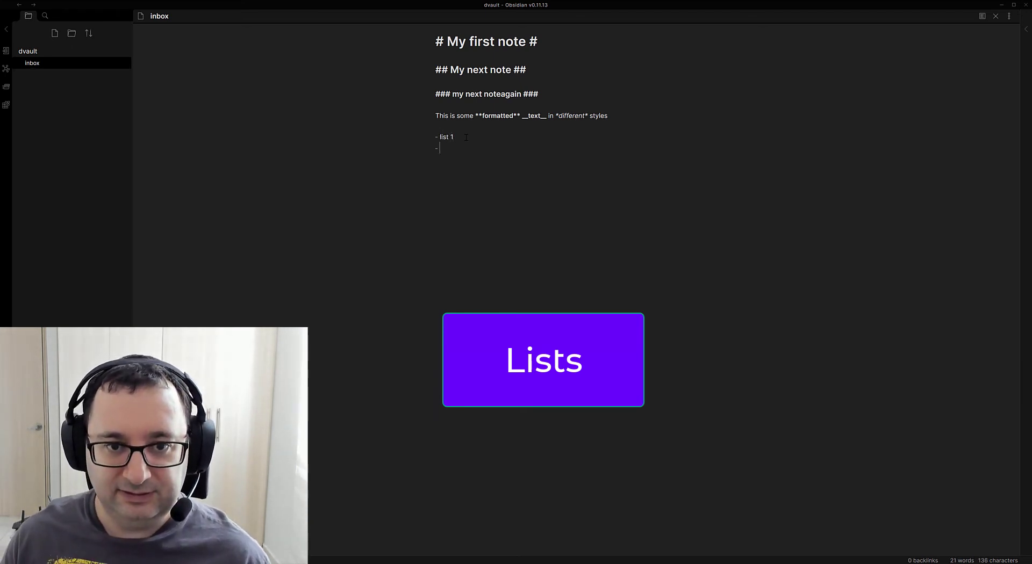
{"action": "type", "text": "list 2"}
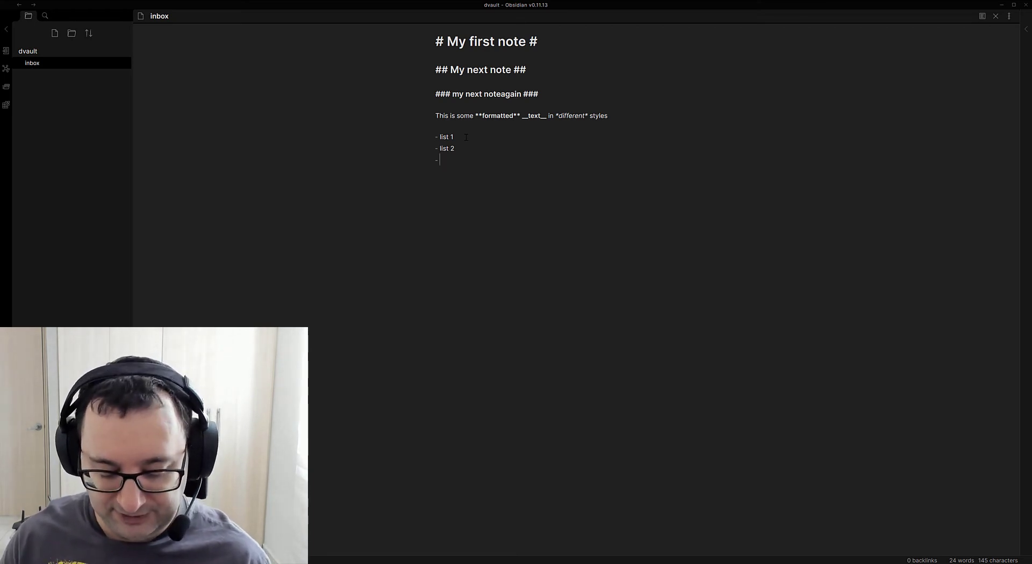
{"action": "type", "text": "list 3"}
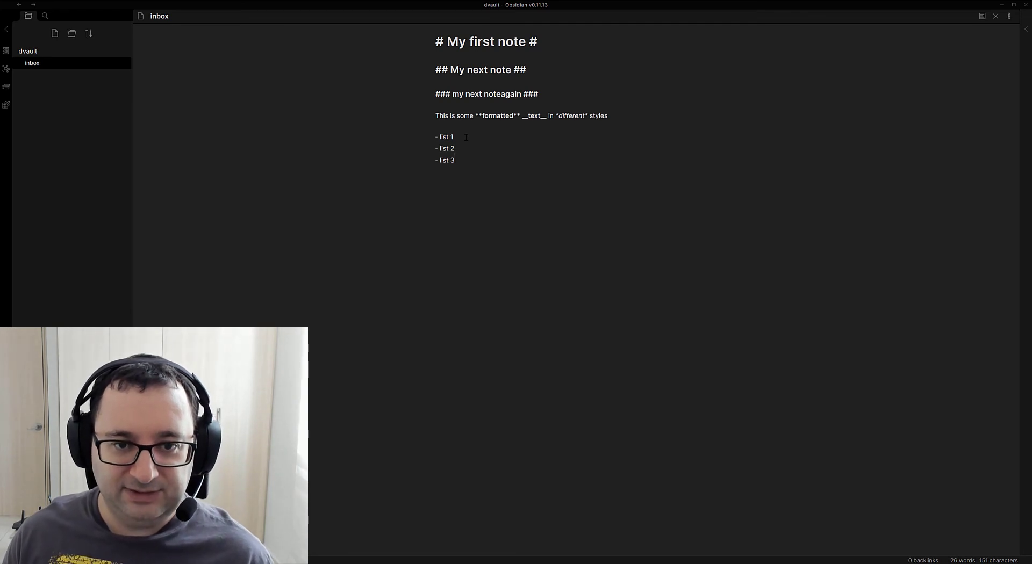
{"action": "left_click", "coordinate": [982, 17]}
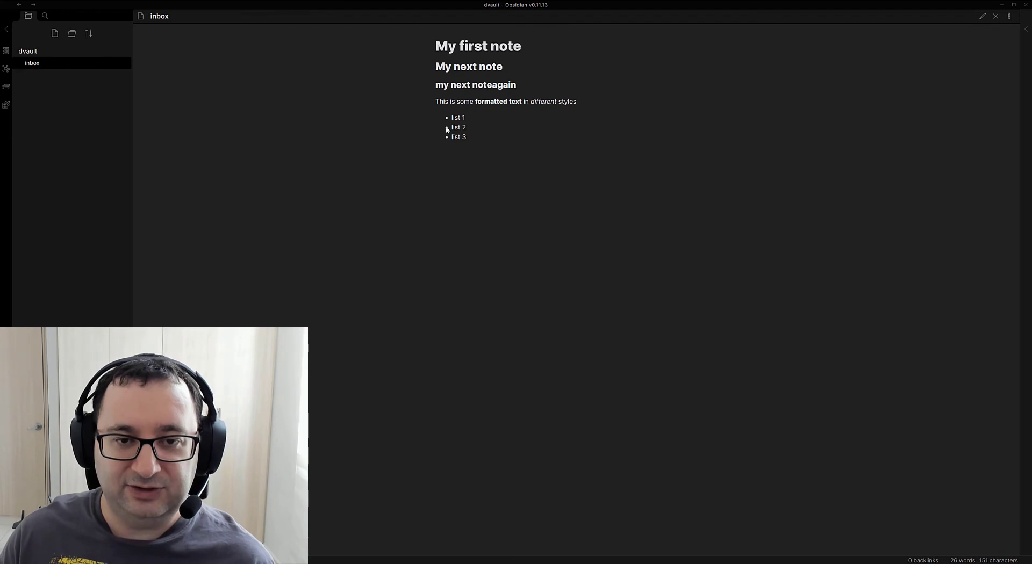
{"action": "left_click", "coordinate": [981, 16]}
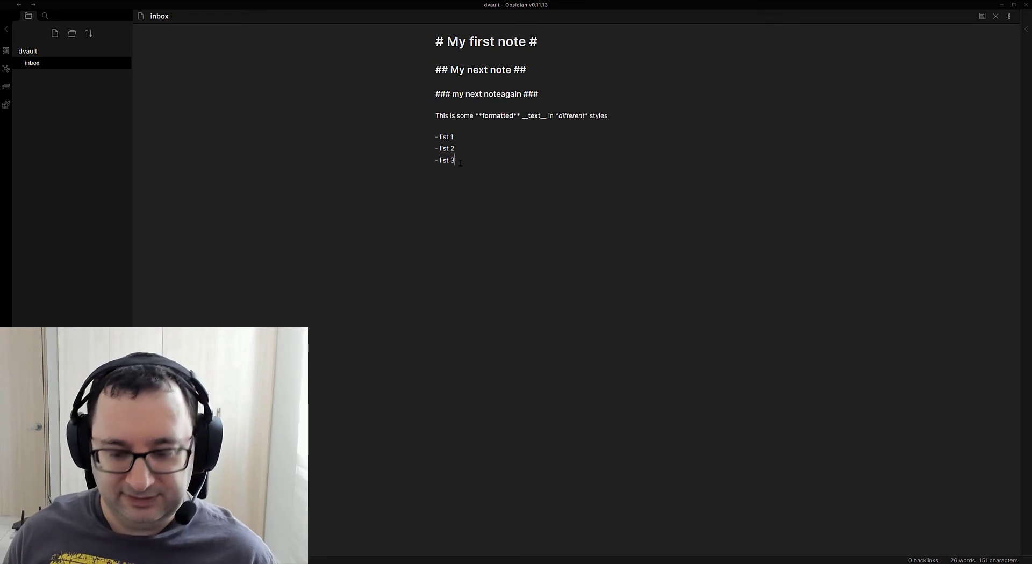
Add a numbered list with items "list 1", "list 2" and "list 3" below the bulleted list
{"action": "key", "text": "Return"}
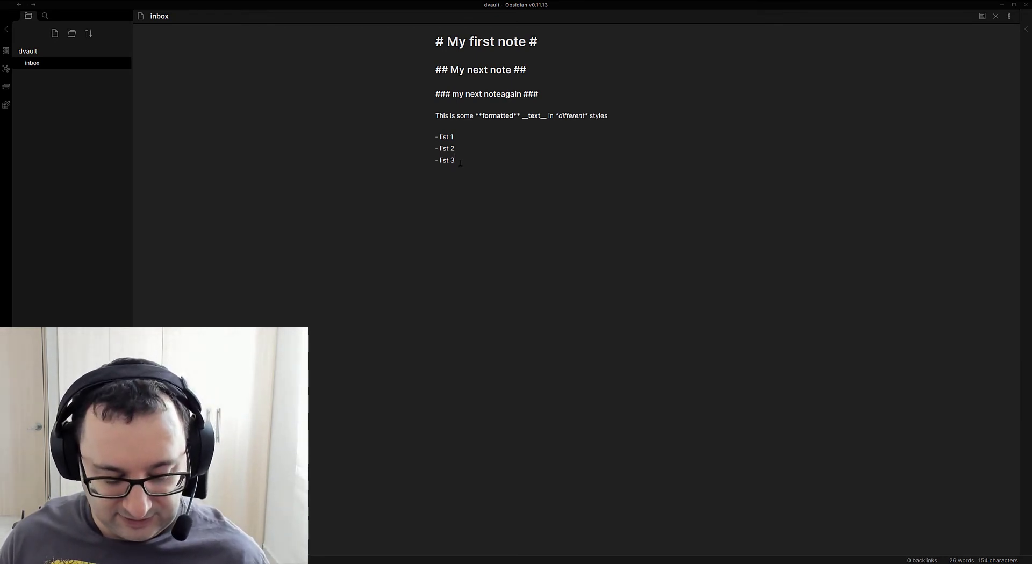
{"action": "type", "text": "1"}
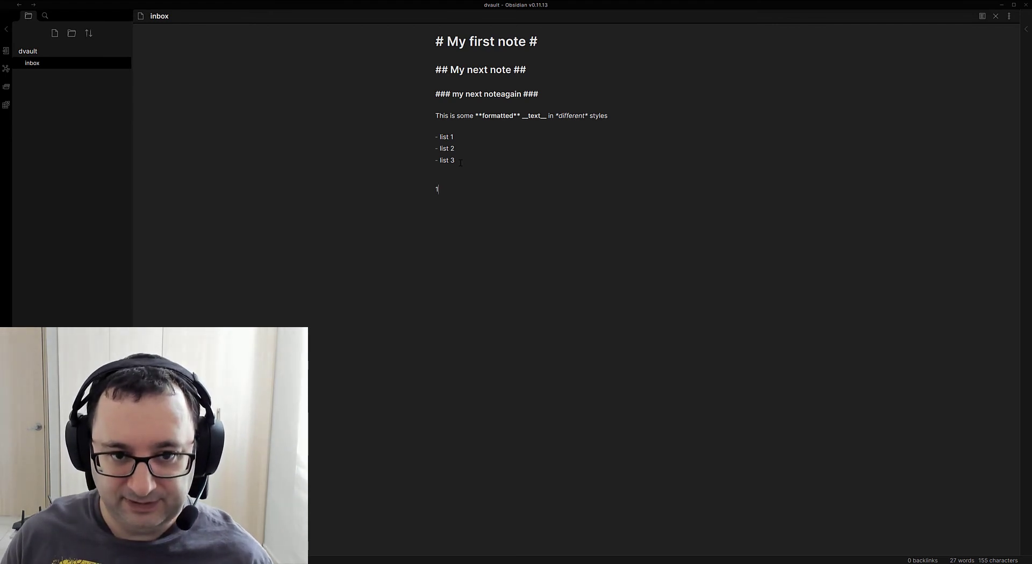
{"action": "type", "text": "."}
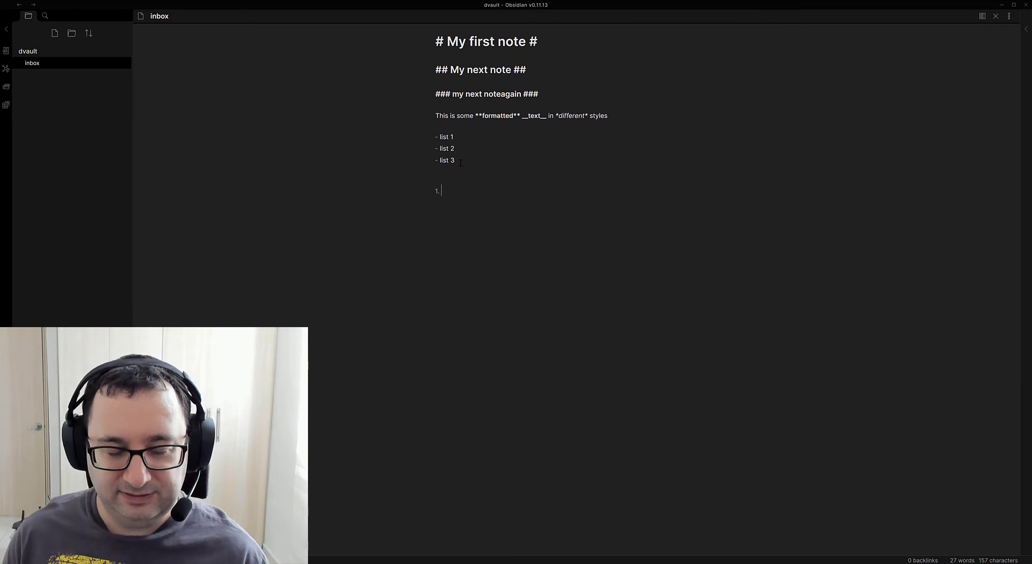
{"action": "type", "text": " list 1"}
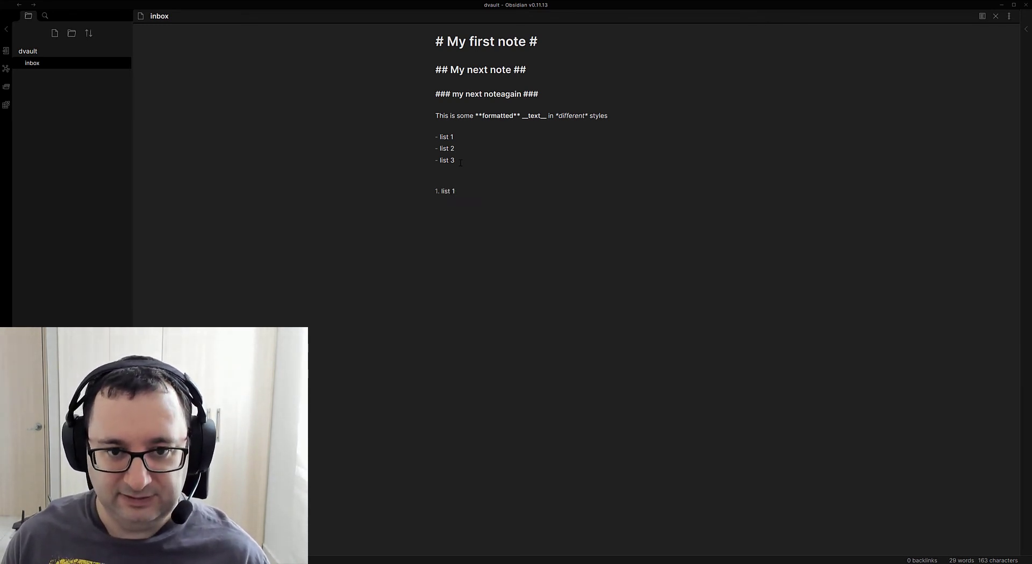
{"action": "key", "text": "Return"}
{"action": "type", "text": "list 2"}
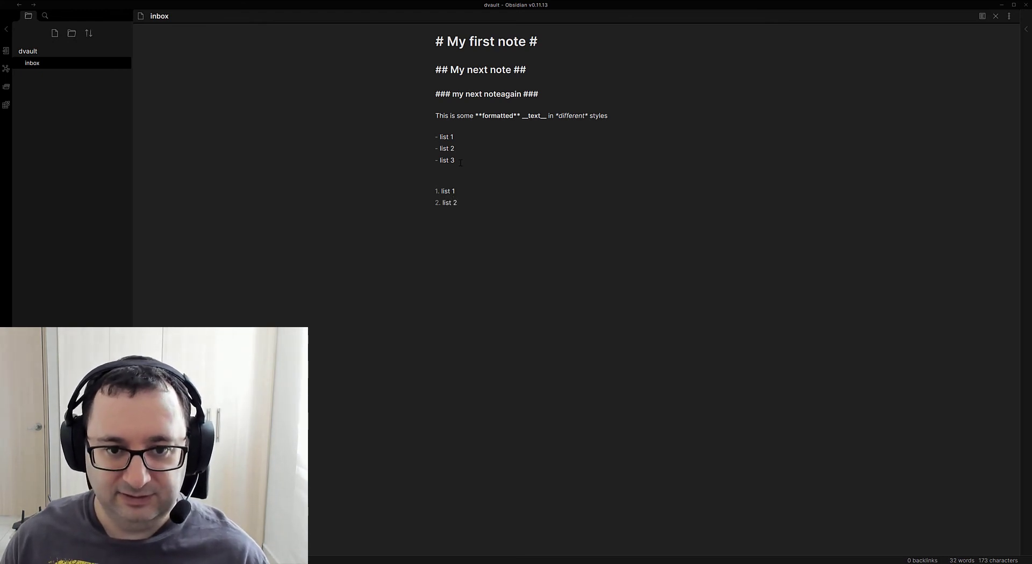
{"action": "key", "text": "Return"}
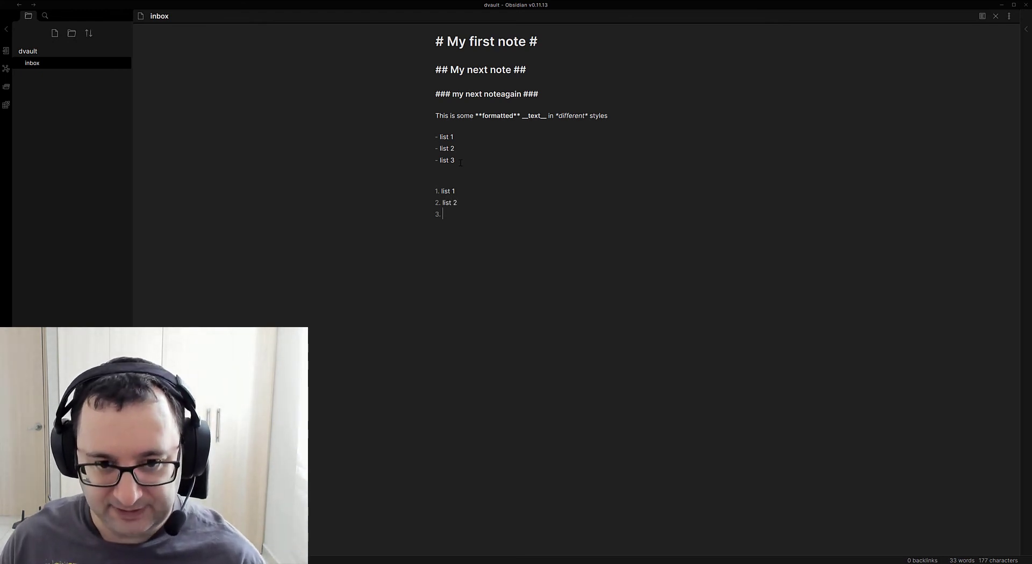
{"action": "type", "text": "list"}
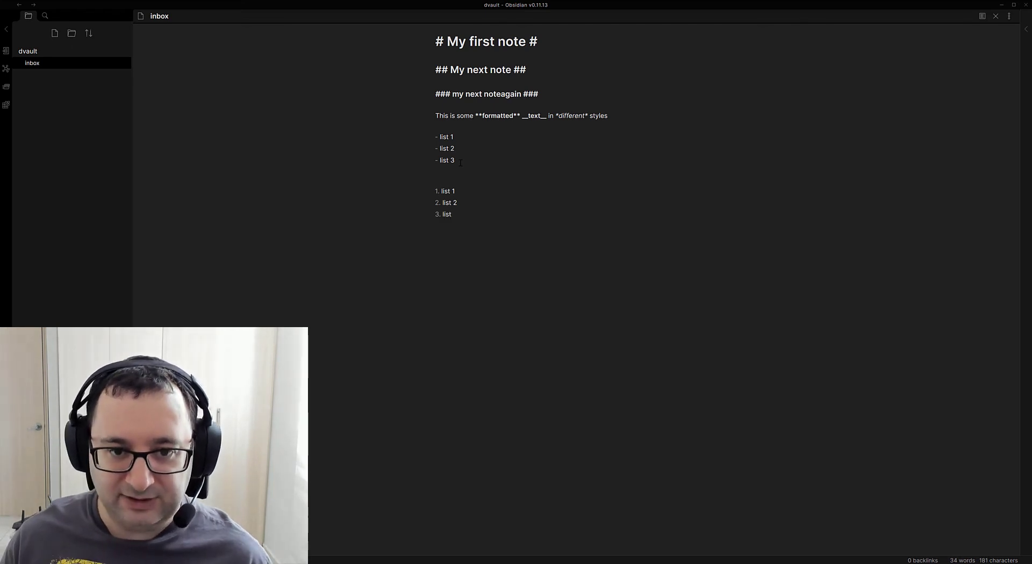
{"action": "type", "text": " 3"}
{"action": "key", "text": "Return"}
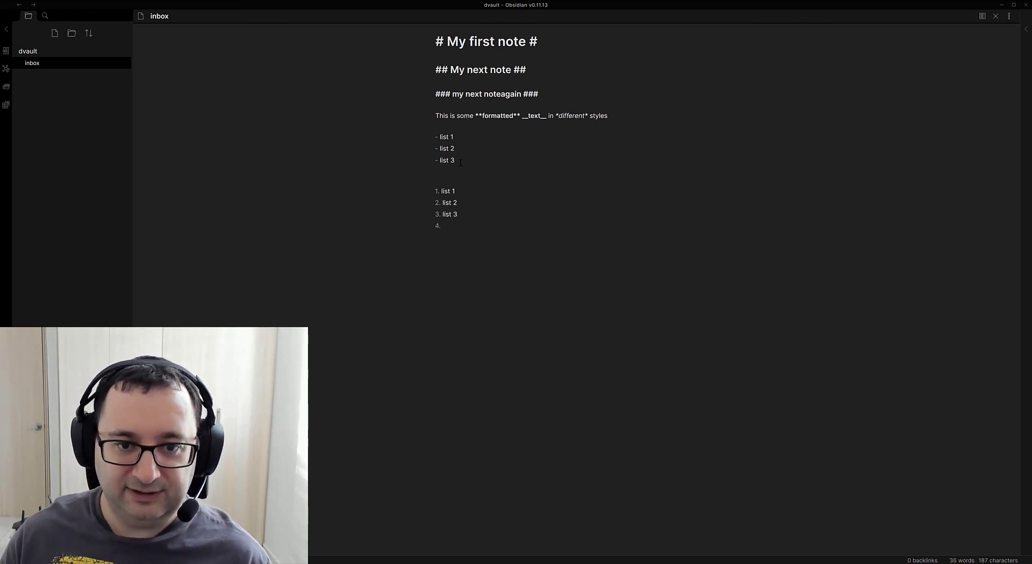
Insert an indented bullet "sub item" under "list 1" in the bulleted list
{"action": "left_click", "coordinate": [459, 138]}
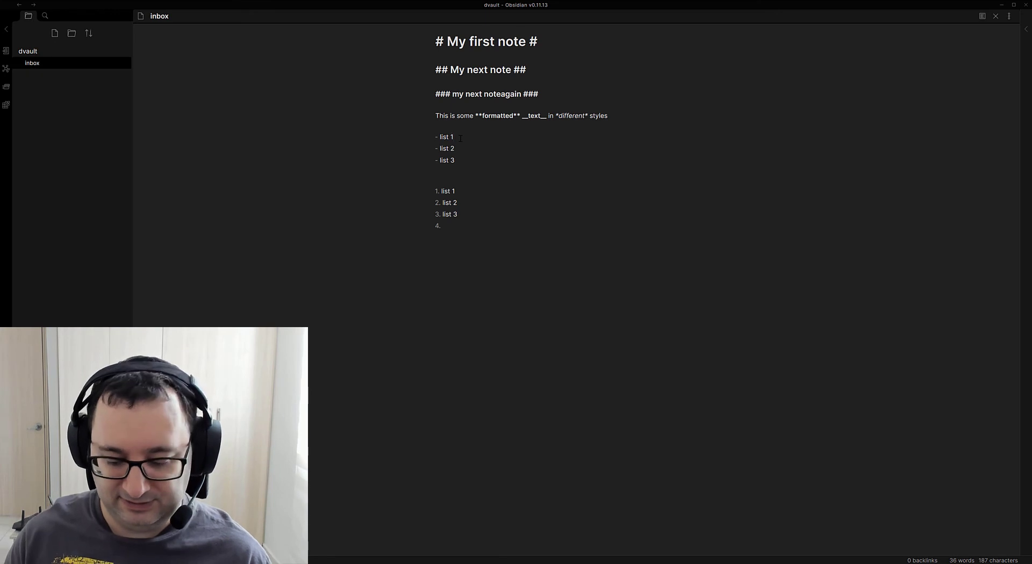
{"action": "key", "text": "Return"}
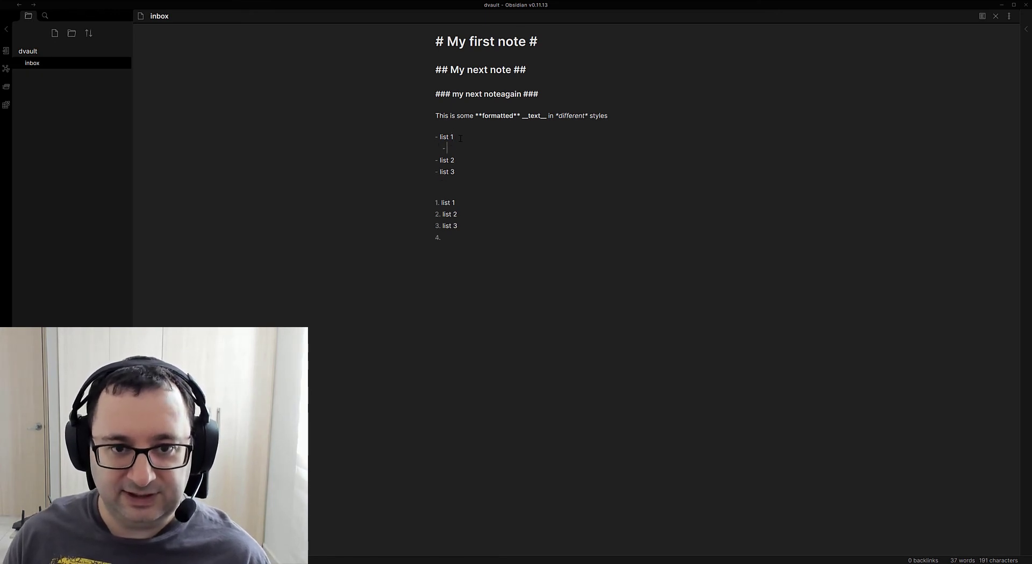
{"action": "key", "text": "Tab"}
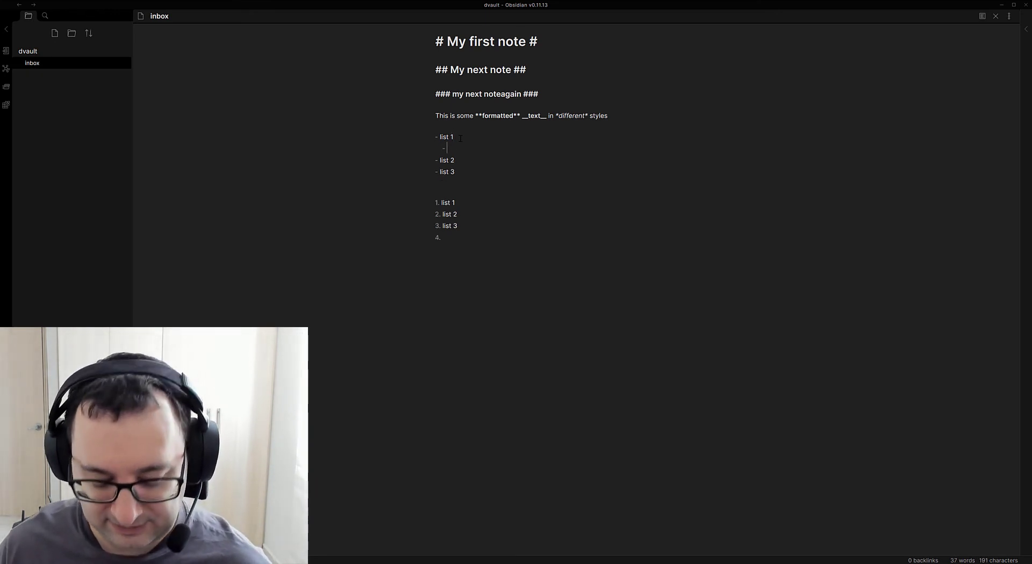
{"action": "type", "text": "sub 1"}
{"action": "type", "text": "tem"}
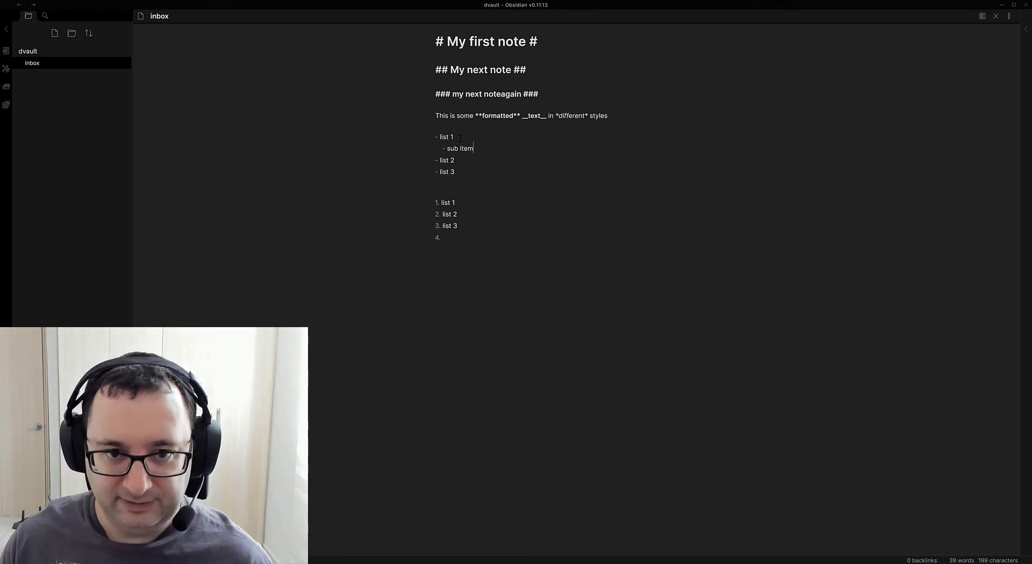
Insert an indented "sub item" under "list 1" in the numbered list, check both lists in preview and return to editing
{"action": "left_click", "coordinate": [462, 202]}
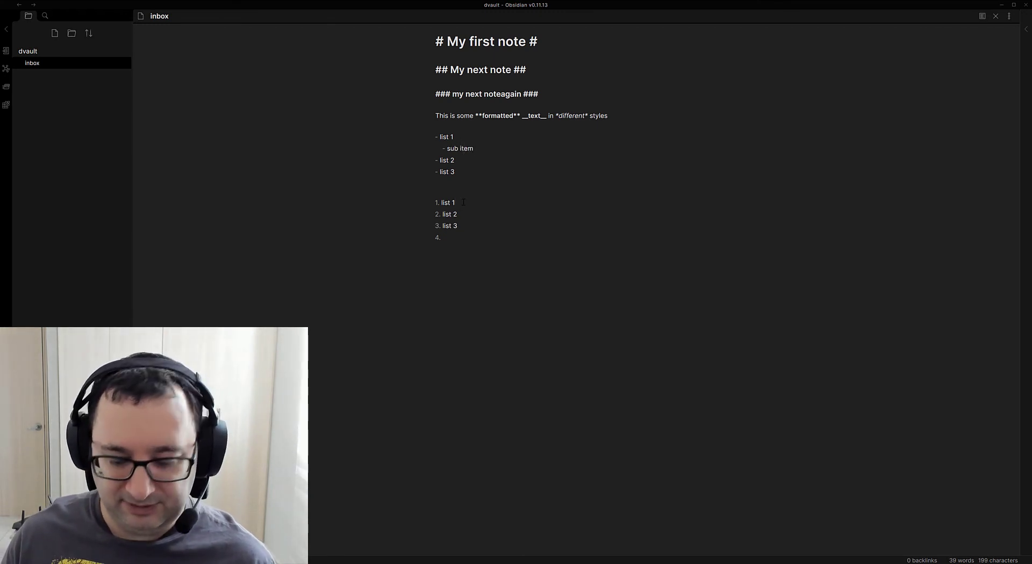
{"action": "key", "text": "Return"}
{"action": "key", "text": "Tab"}
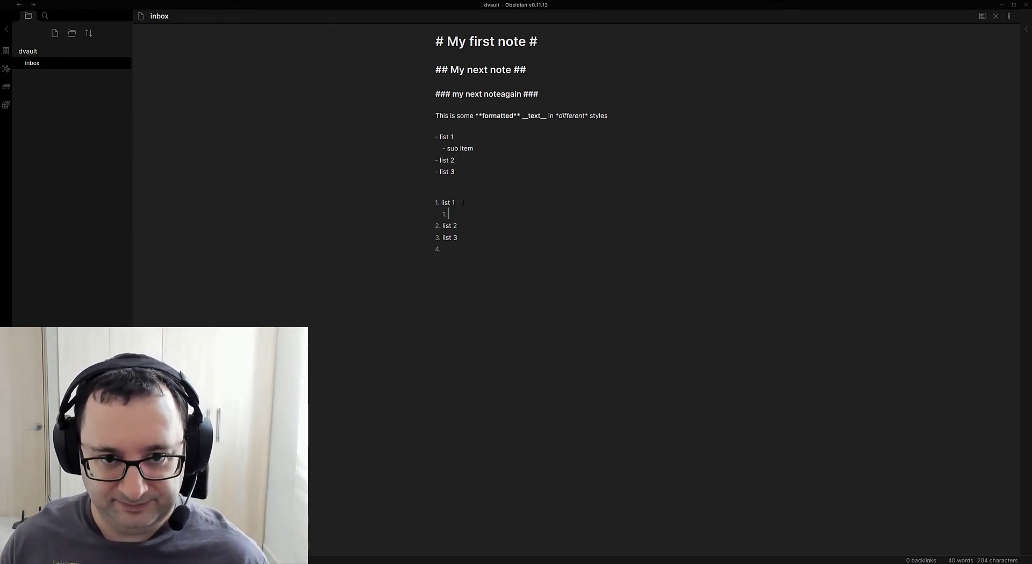
{"action": "type", "text": "sub item"}
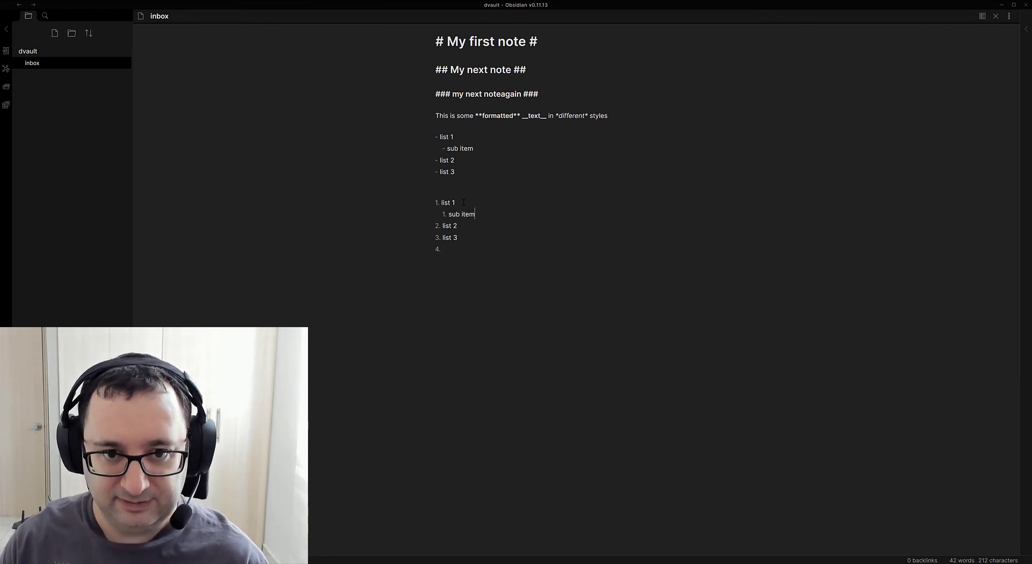
{"action": "left_click", "coordinate": [982, 15]}
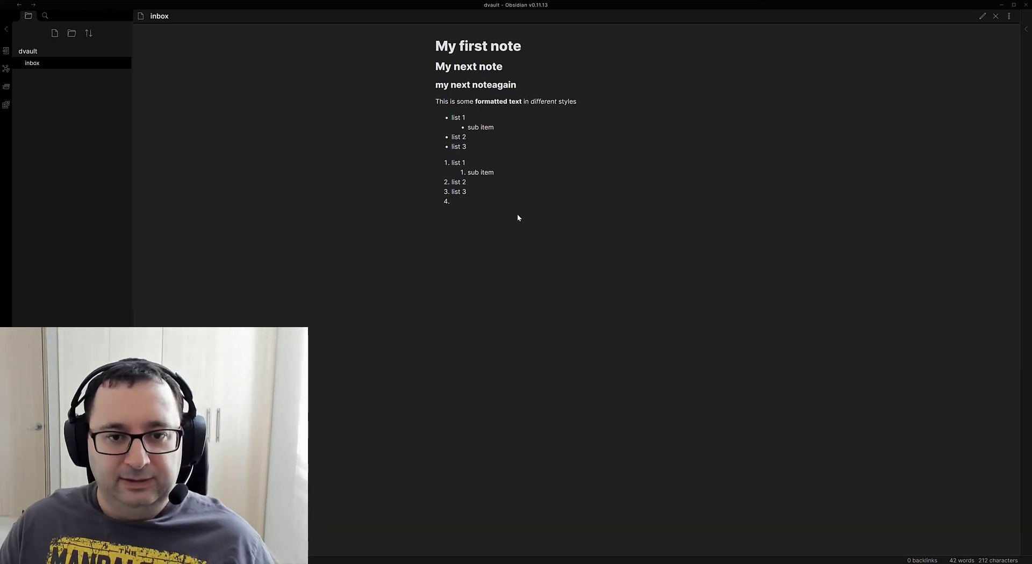
{"action": "left_click", "coordinate": [982, 16]}
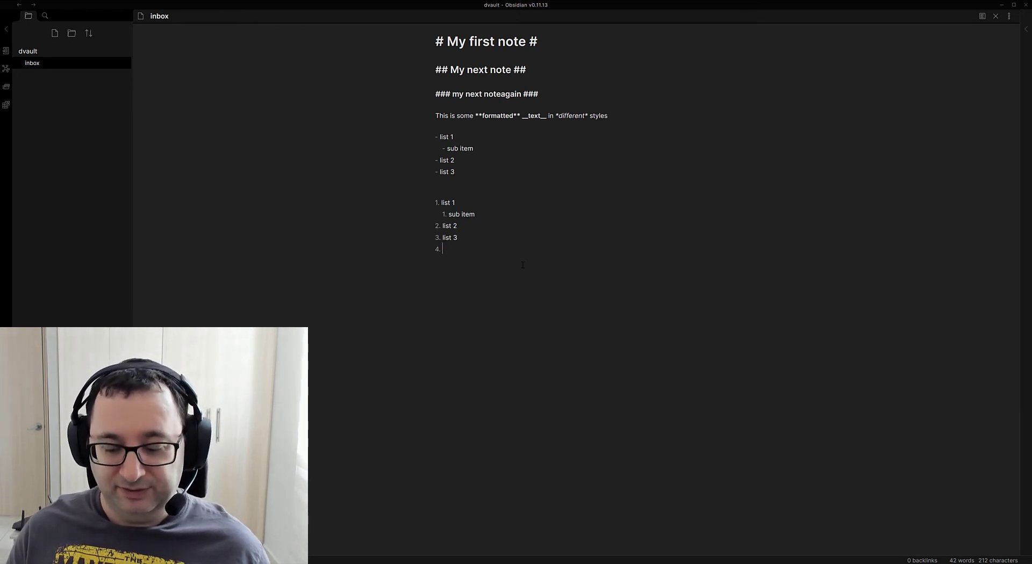
Remove the empty fourth item from the numbered list and add blank lines below the list
{"action": "key", "text": "BackSpace"}
{"action": "key", "text": "BackSpace"}
{"action": "key", "text": "BackSpace"}
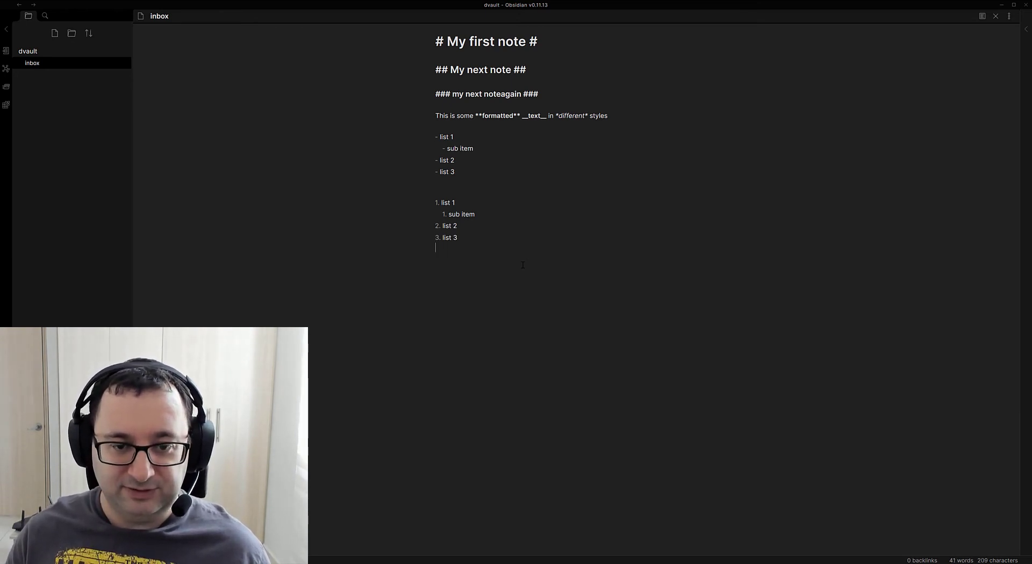
{"action": "key", "text": "Return"}
{"action": "key", "text": "Return"}
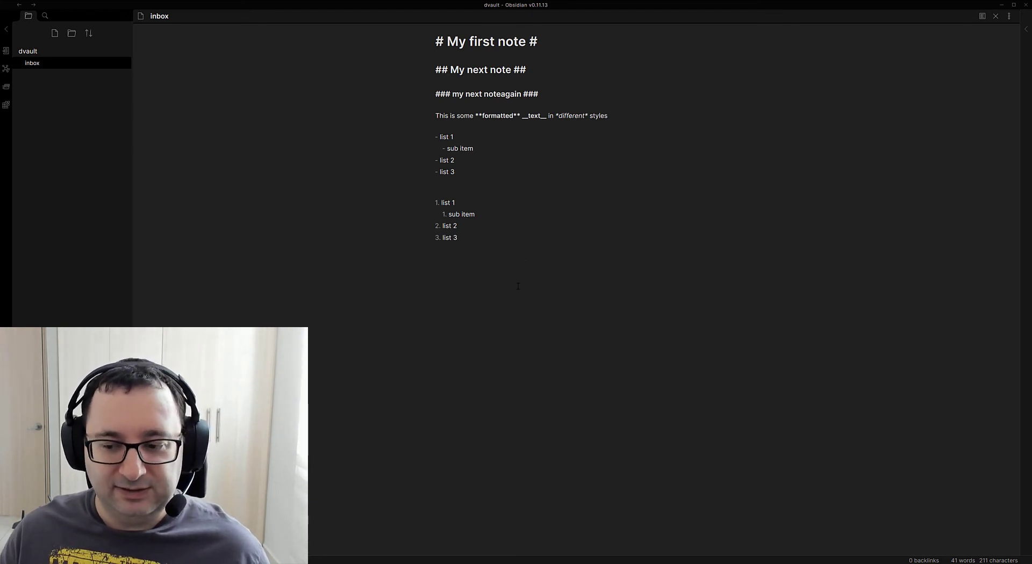
{"action": "left_click", "coordinate": [517, 266]}
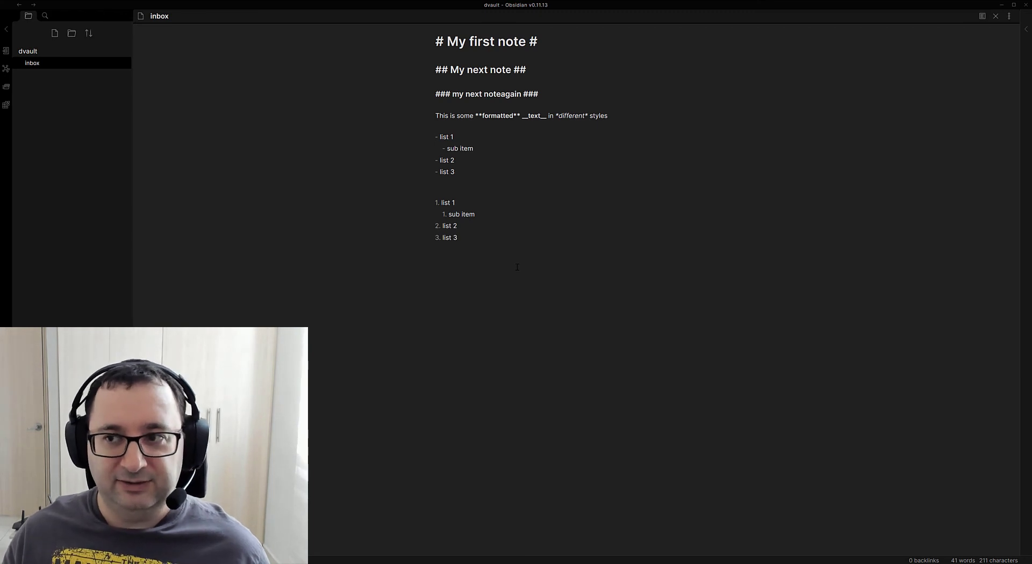
View the vault's graph of notes, and return to editing the inbox note
{"action": "left_click", "coordinate": [6, 70]}
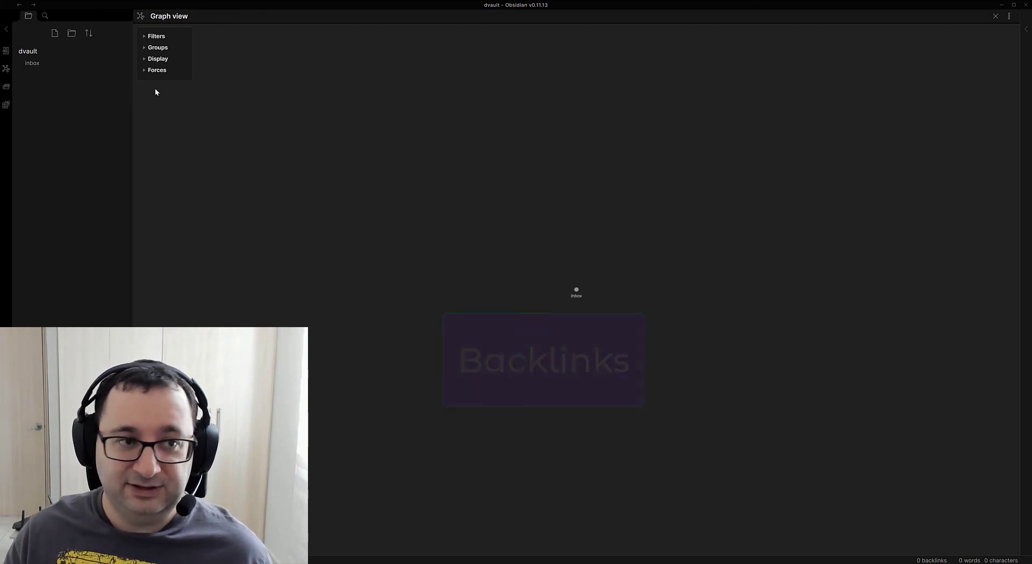
{"action": "left_click", "coordinate": [35, 64]}
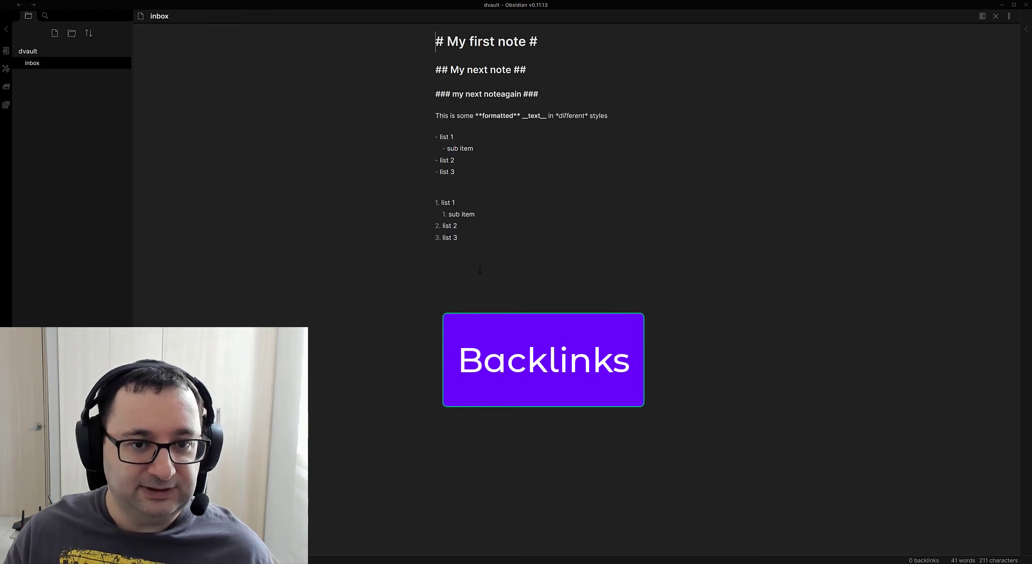
{"action": "left_click", "coordinate": [498, 227]}
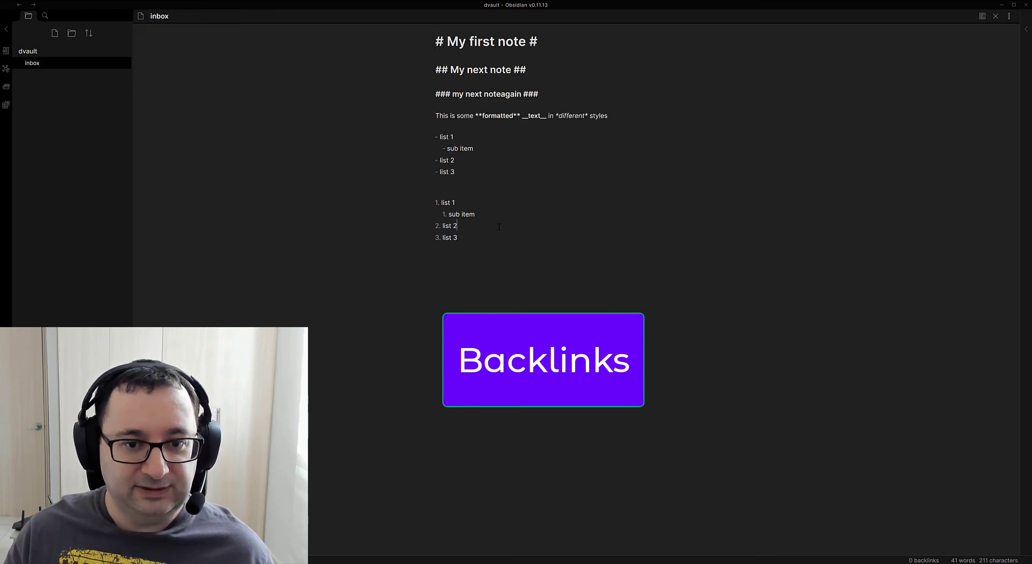
Create two new notes in the vault and name the first one "note 1"
{"action": "left_click", "coordinate": [55, 34]}
{"action": "left_click", "coordinate": [56, 35]}
{"action": "left_click", "coordinate": [44, 74]}
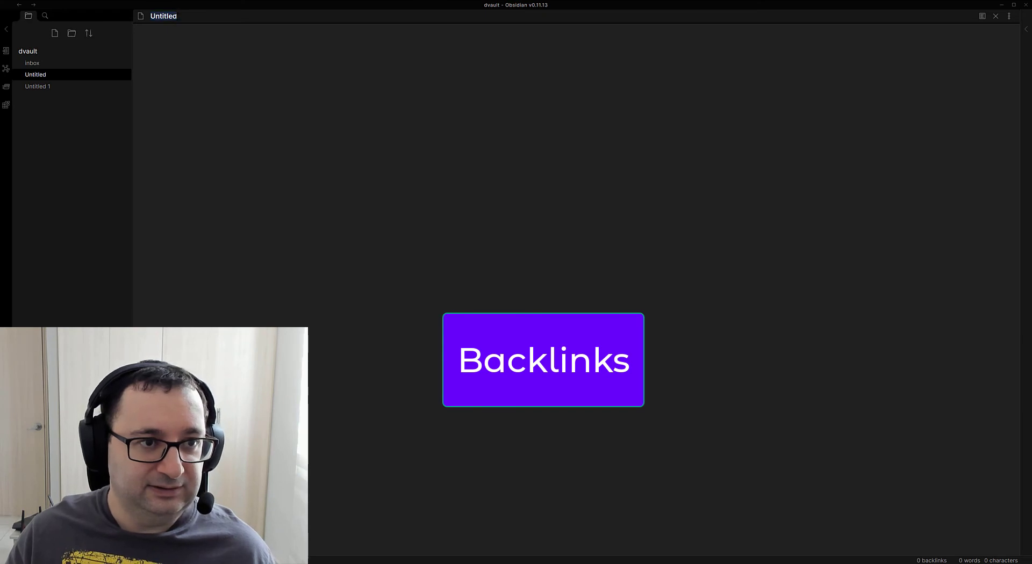
{"action": "type", "text": "note 1"}
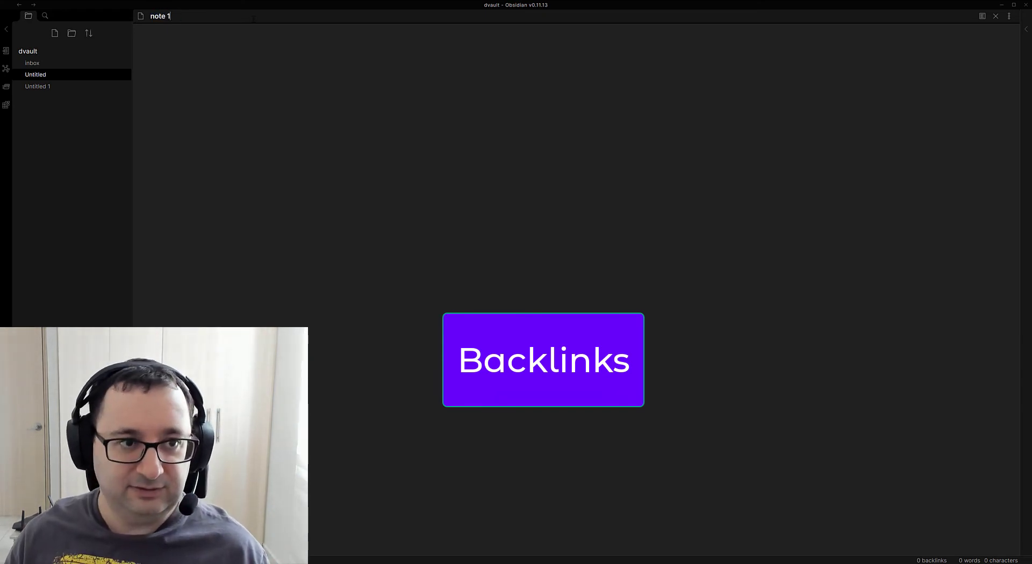
{"action": "key", "text": "Return"}
Rename the second new note, "Untitled 1", as "note 2"
{"action": "left_click", "coordinate": [39, 87]}
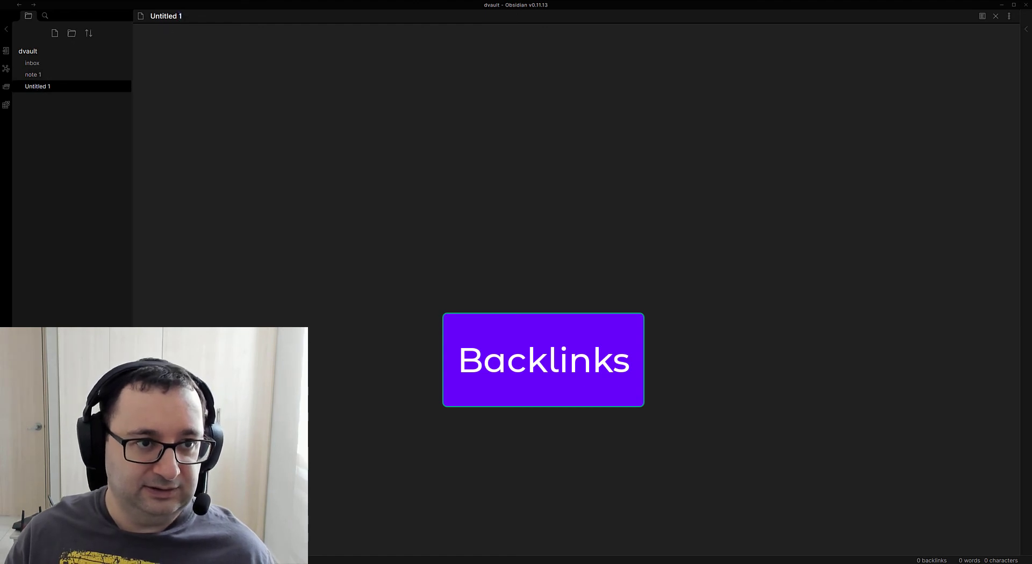
{"action": "left_click_drag", "start_coordinate": [182, 16], "coordinate": [150, 16]}
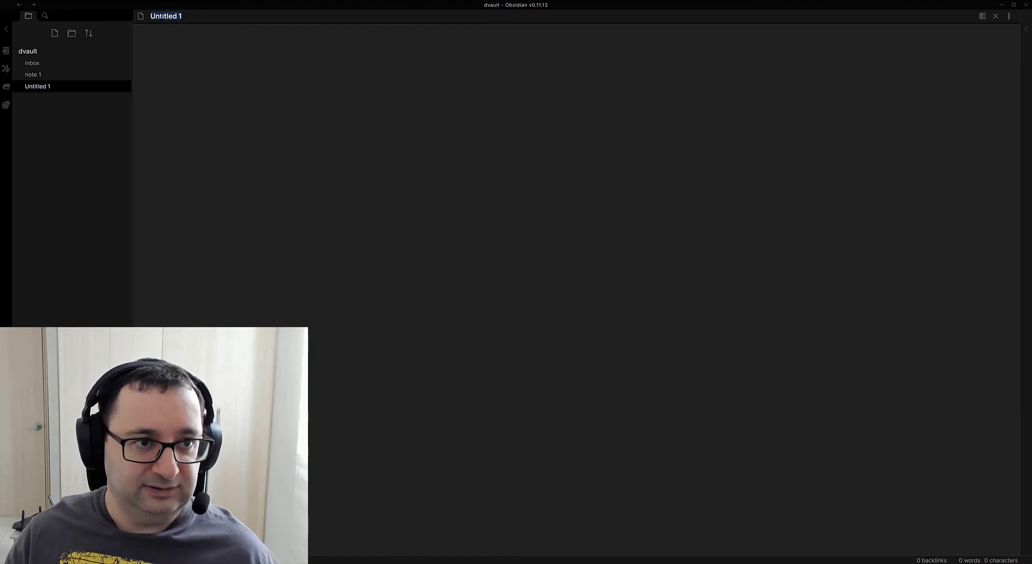
{"action": "type", "text": "note 2"}
{"action": "key", "text": "Return"}
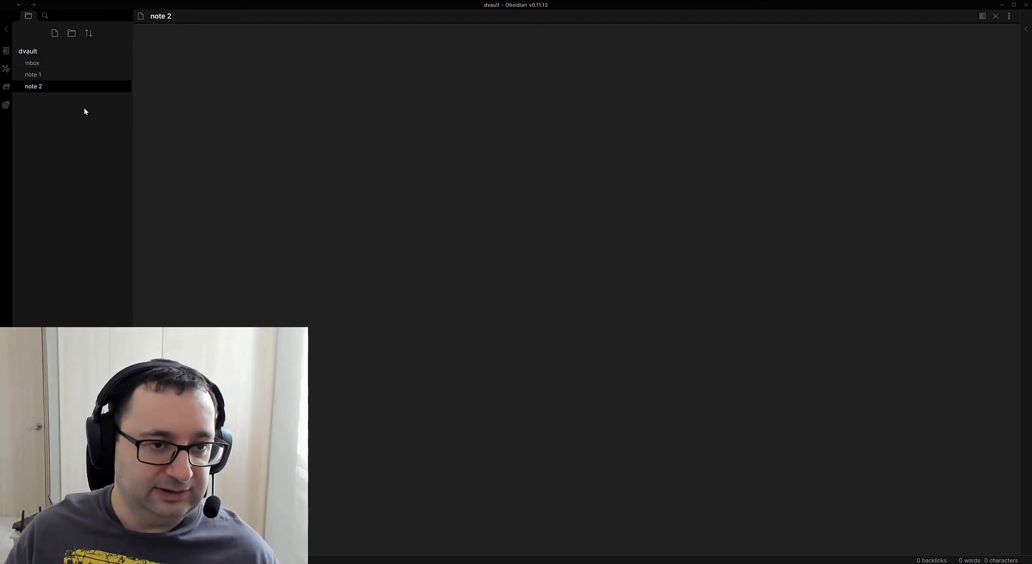
Add an internal link to note 1 below the numbered list in the inbox note, leaving blank space above it
{"action": "left_click", "coordinate": [32, 64]}
{"action": "left_click", "coordinate": [528, 250]}
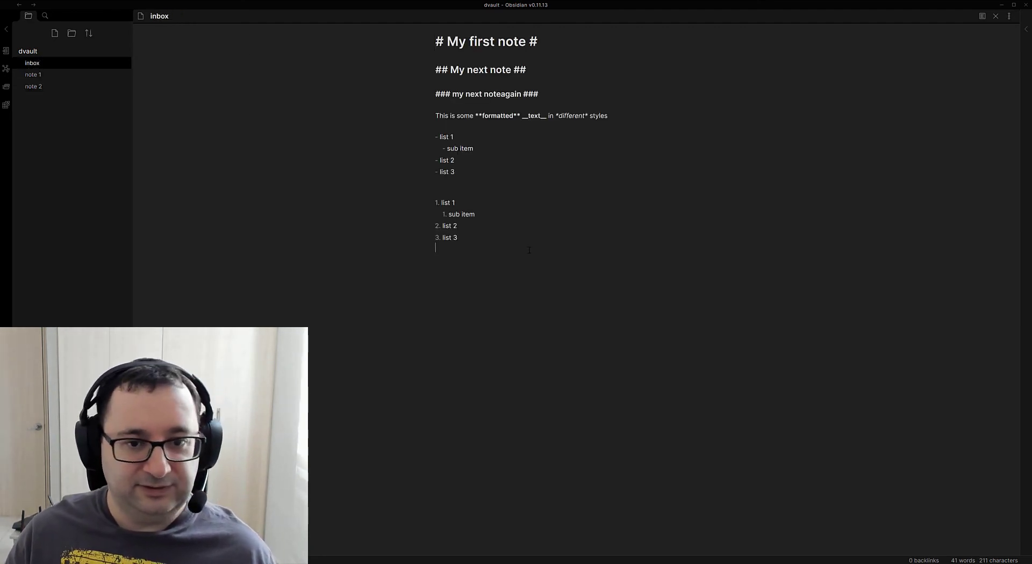
{"action": "key", "text": "Return"}
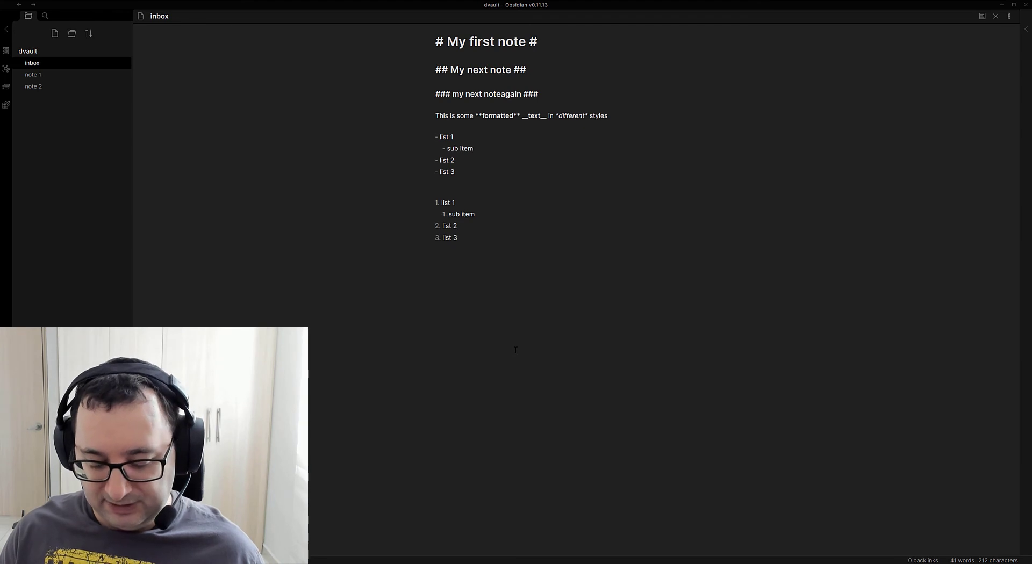
{"action": "key", "text": "Return"}
{"action": "key", "text": "Return"}
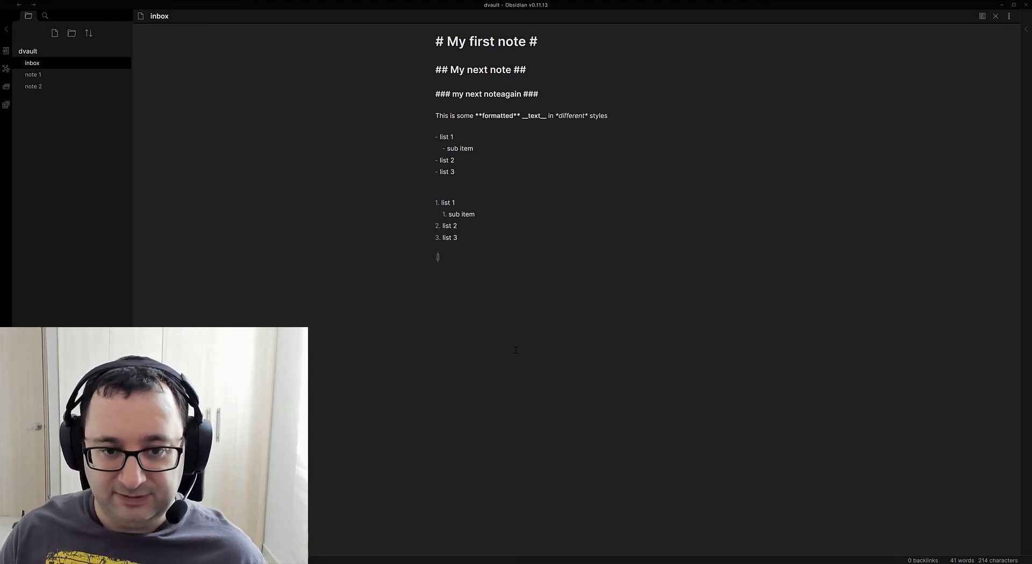
{"action": "type", "text": "[["}
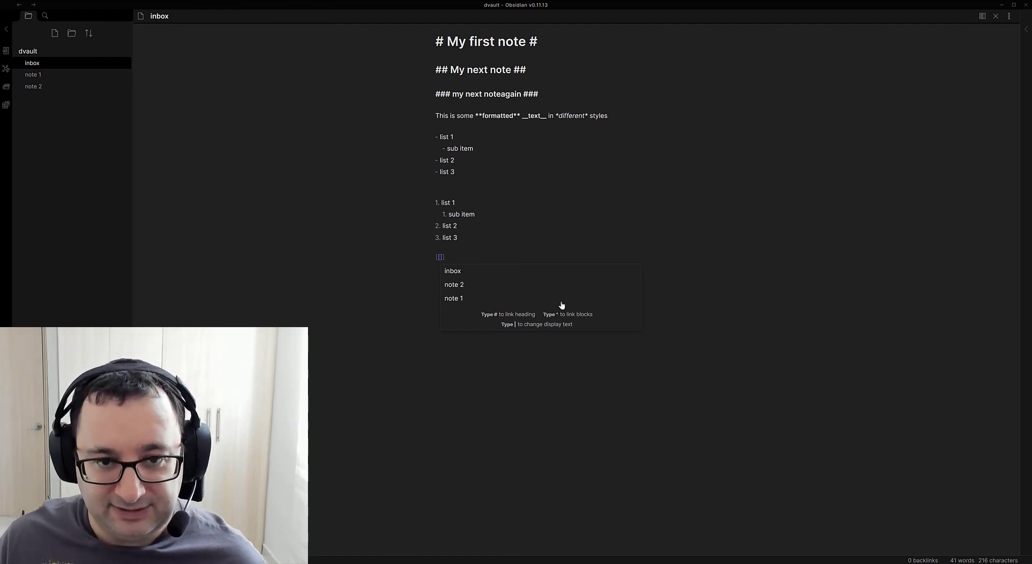
{"action": "left_click", "coordinate": [460, 299]}
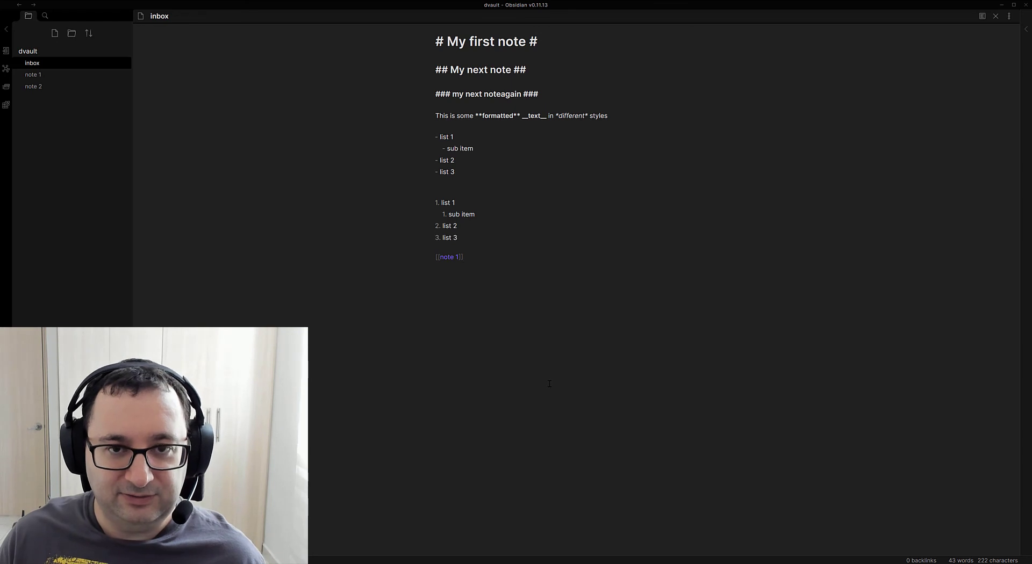
Follow the note 1 link from the inbox note's preview and view the vault's graph of notes
{"action": "left_click", "coordinate": [983, 16]}
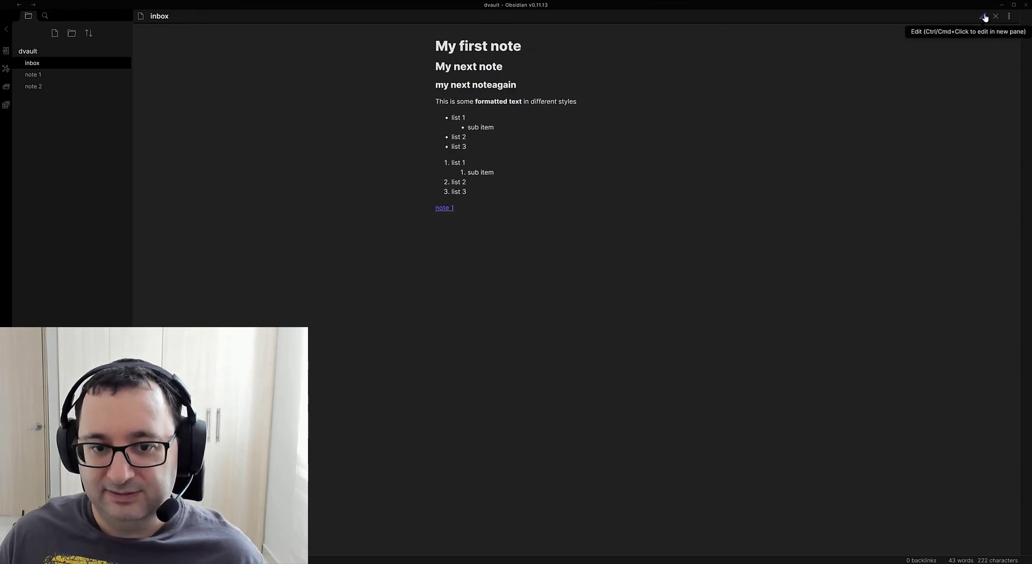
{"action": "left_click", "coordinate": [441, 210]}
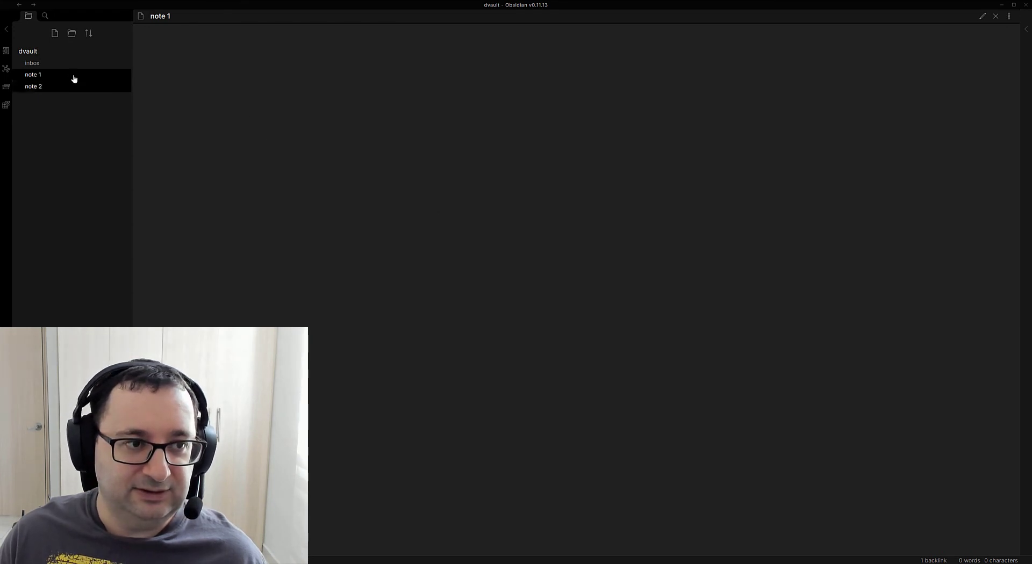
{"action": "left_click", "coordinate": [6, 69]}
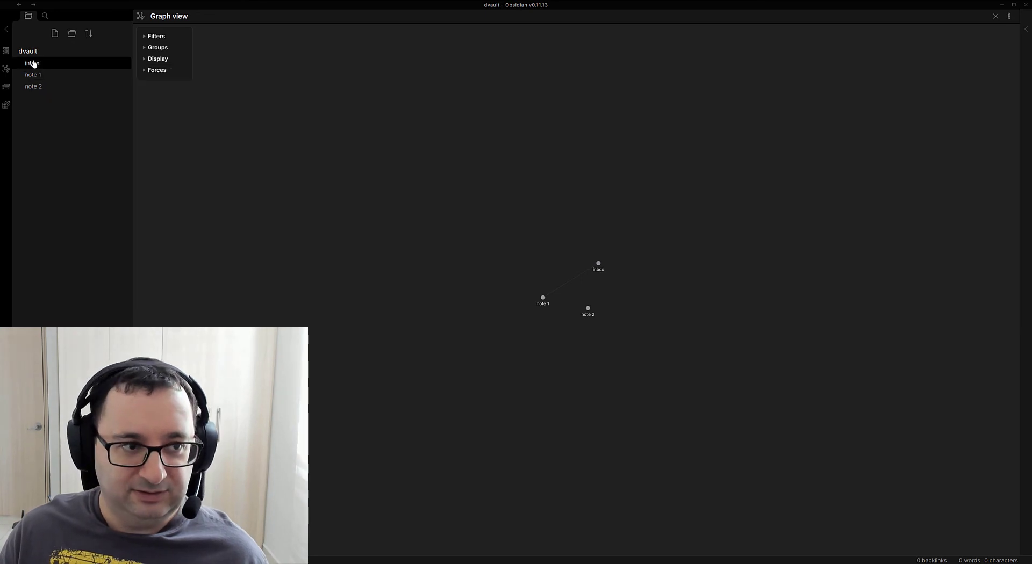
Add an internal link to note 2 below the note 1 link in the inbox note, and view the vault's graph
{"action": "mouse_move", "coordinate": [32, 64]}
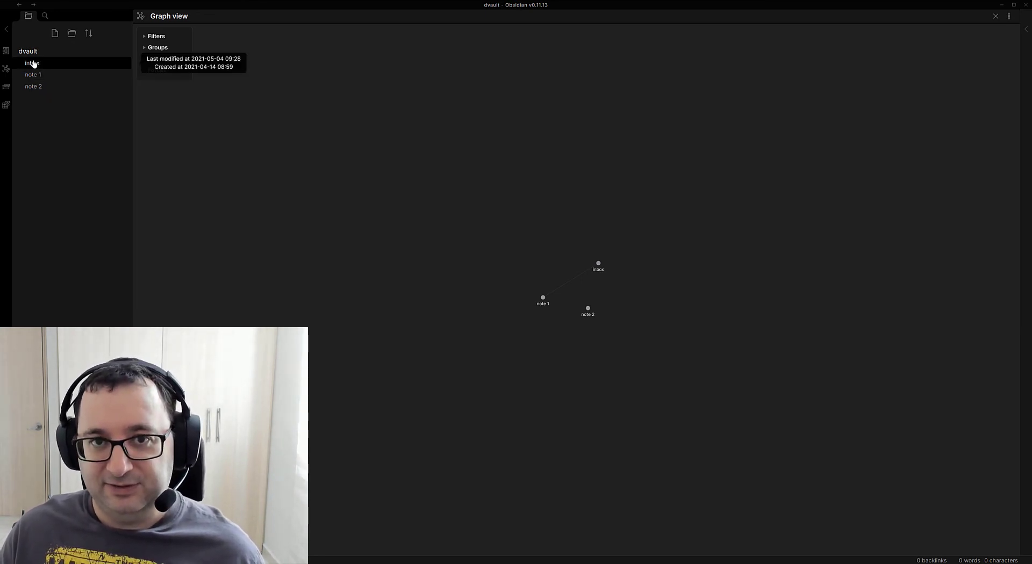
{"action": "left_click", "coordinate": [33, 64]}
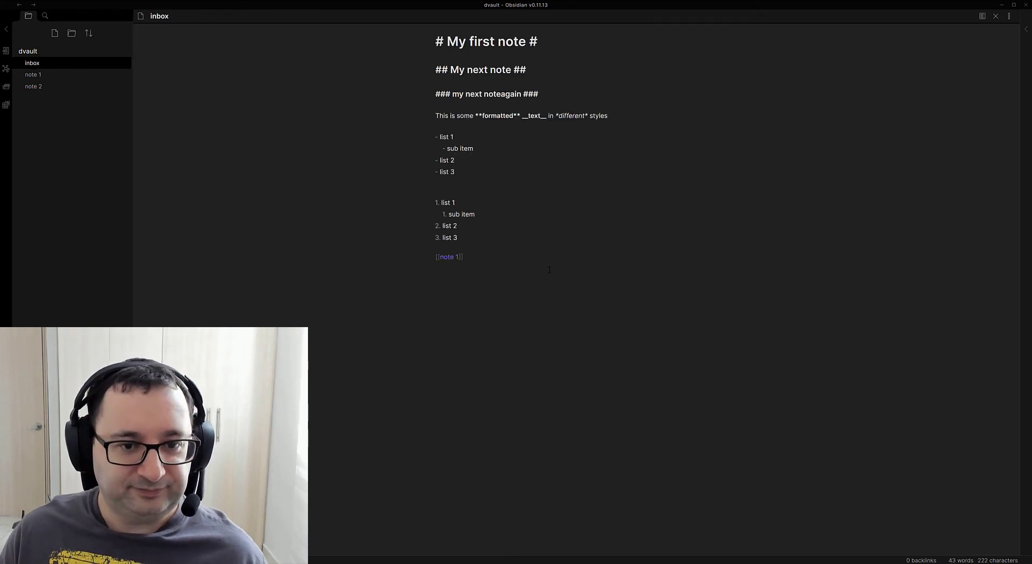
{"action": "left_click", "coordinate": [484, 285]}
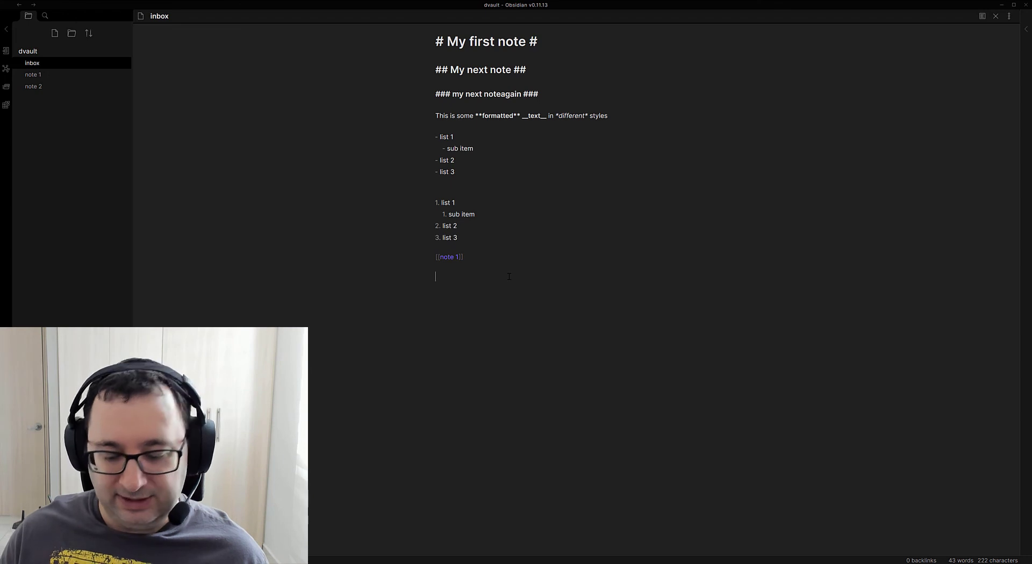
{"action": "type", "text": "[[no"}
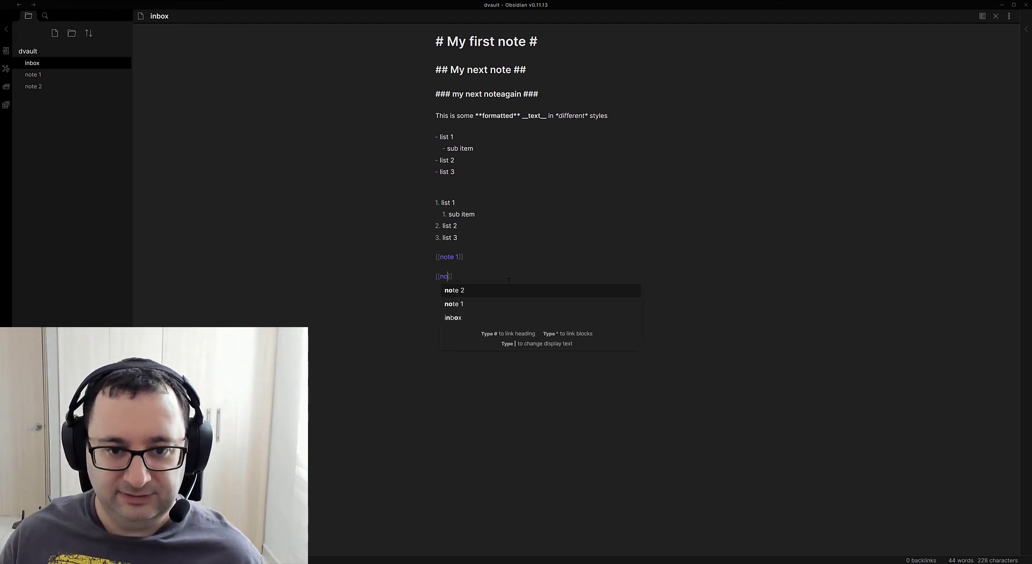
{"action": "left_click", "coordinate": [481, 292]}
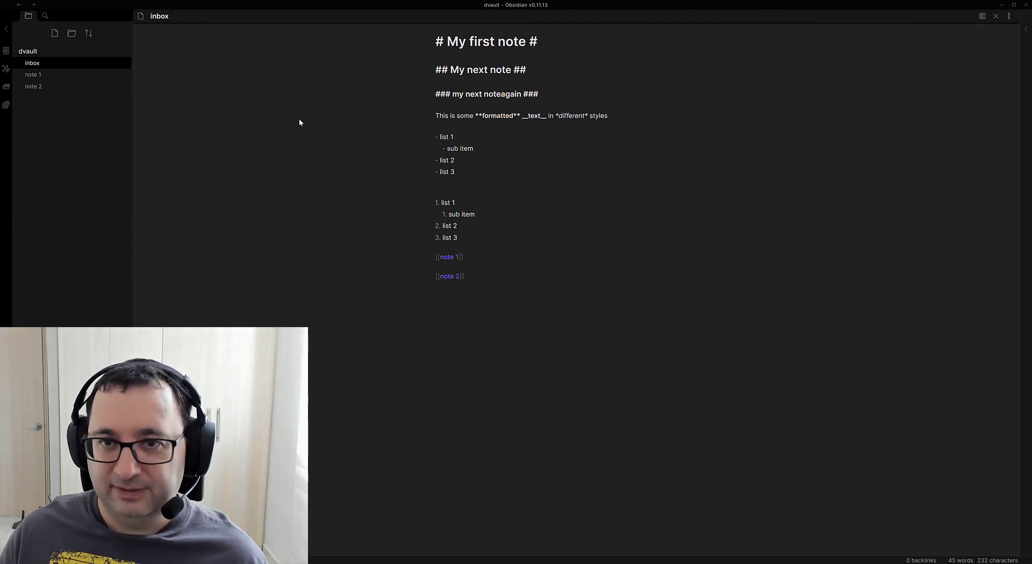
{"action": "left_click", "coordinate": [6, 68]}
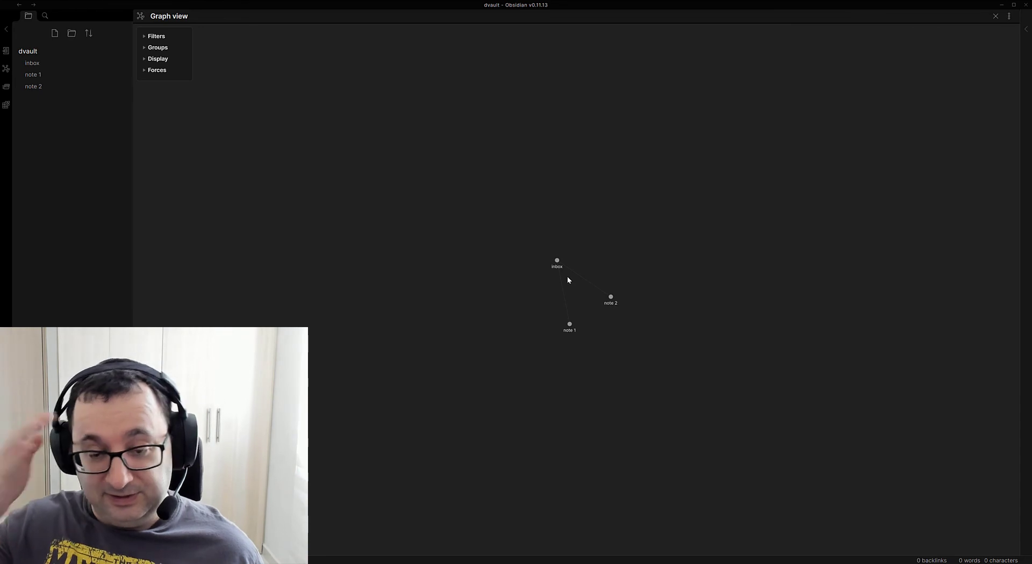
Follow the note 1 link from the inbox preview and show note 1's backlinks with the unlinked mentions expanded
{"action": "left_click", "coordinate": [28, 62]}
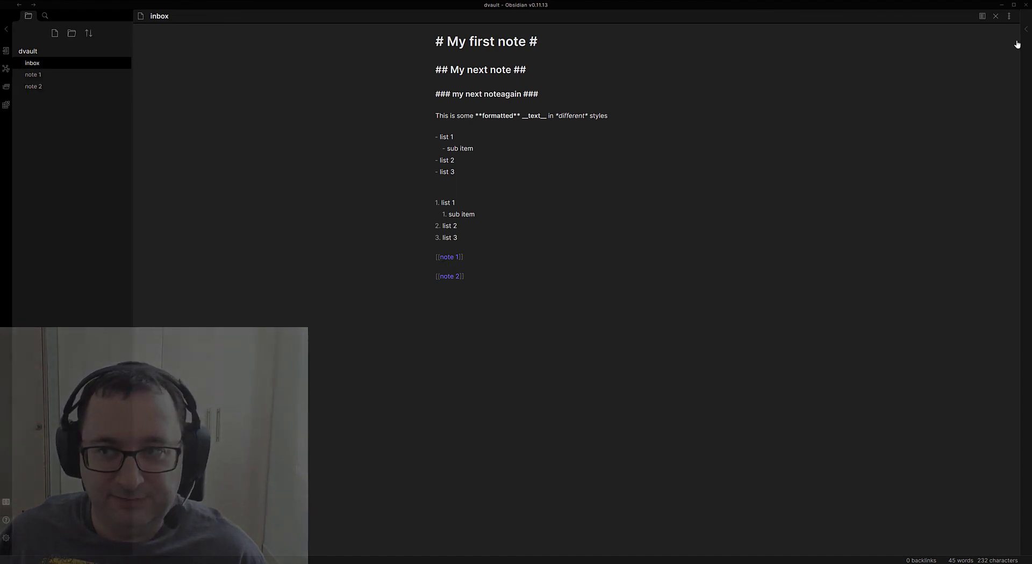
{"action": "left_click", "coordinate": [981, 17]}
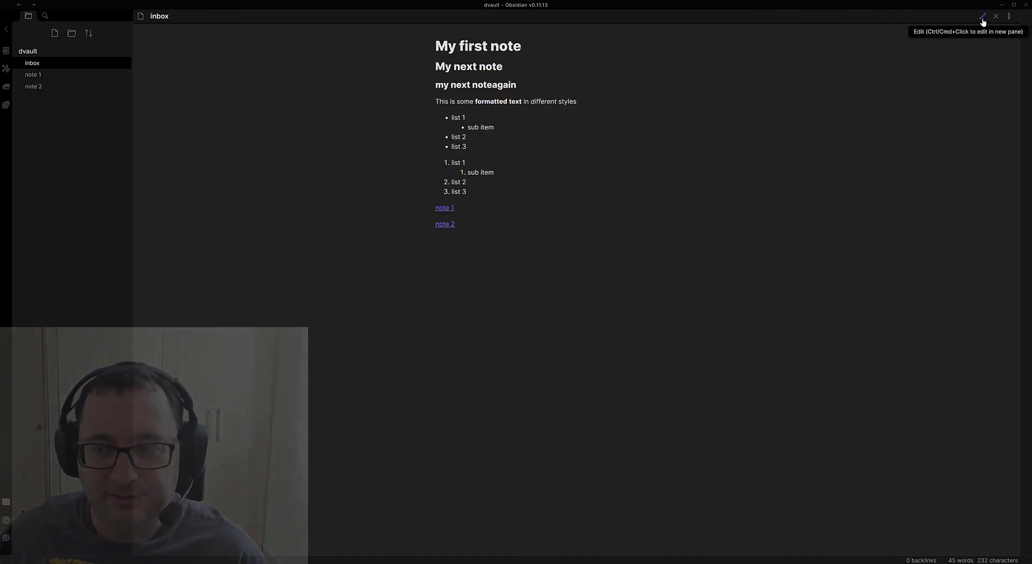
{"action": "left_click", "coordinate": [444, 210]}
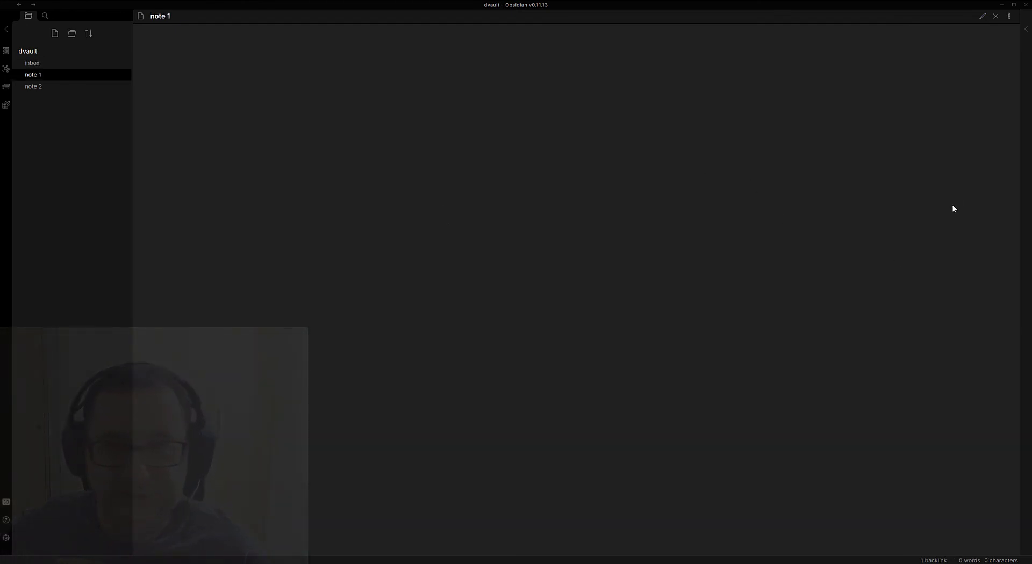
{"action": "left_click", "coordinate": [1009, 16]}
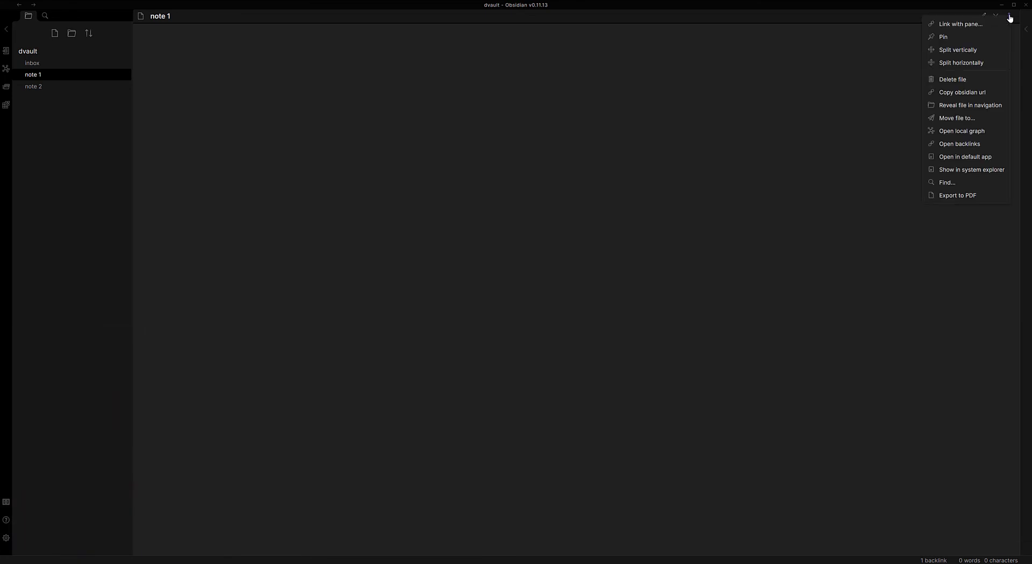
{"action": "left_click", "coordinate": [957, 144]}
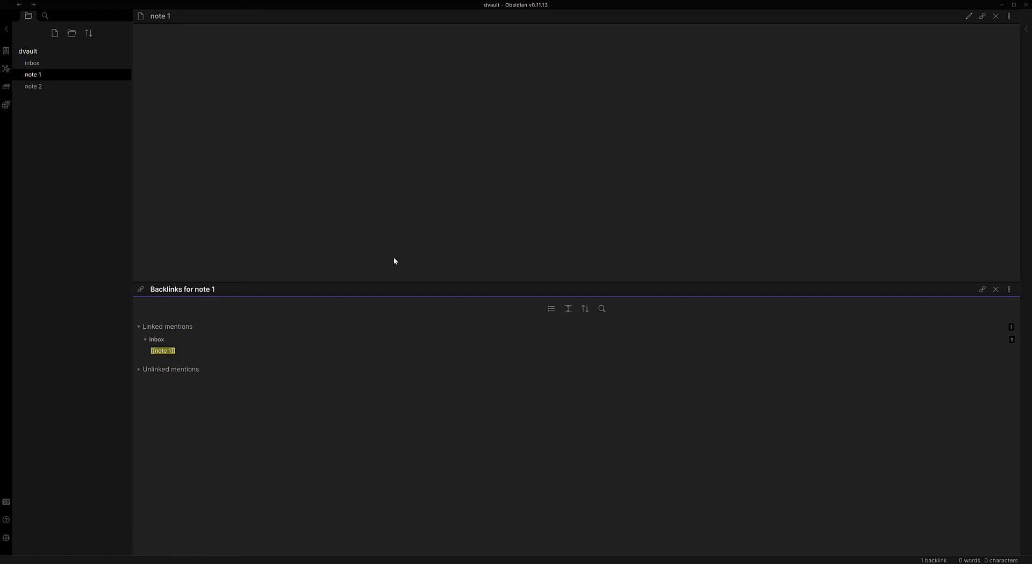
{"action": "left_click", "coordinate": [139, 370]}
Add the line "discussion about note 1" below the note 2 link in the inbox note
{"action": "left_click", "coordinate": [34, 65]}
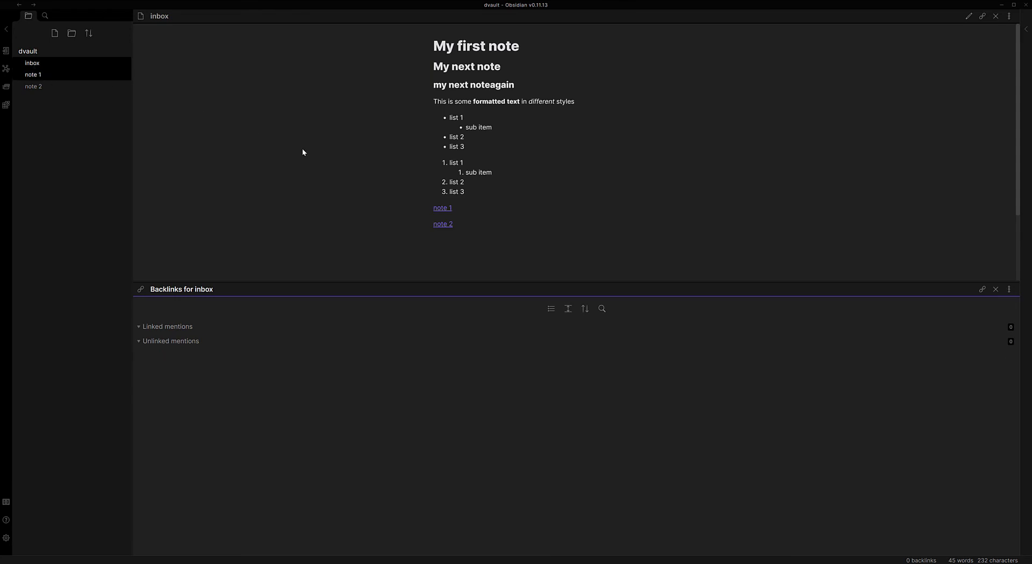
{"action": "left_click", "coordinate": [484, 237]}
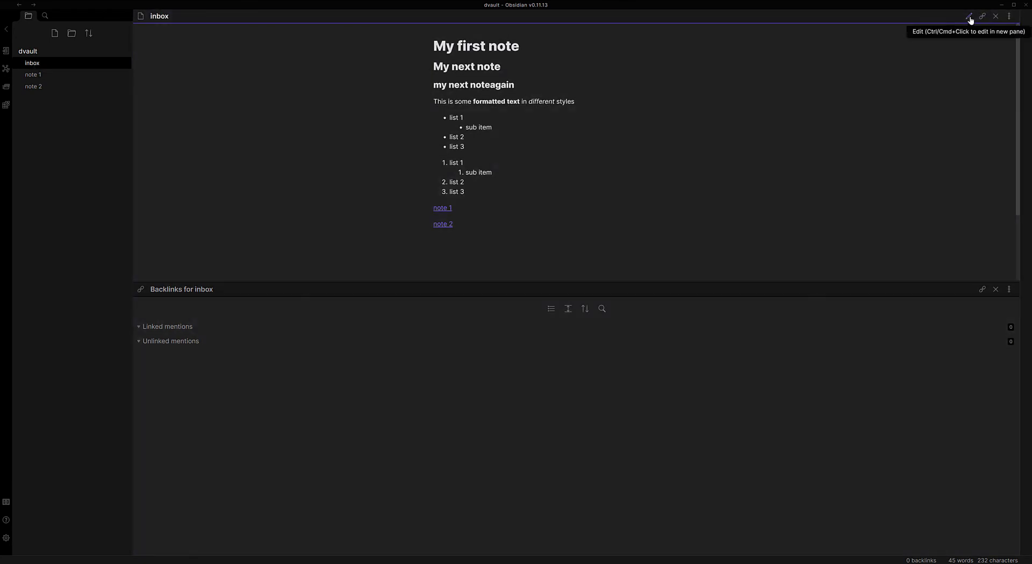
{"action": "left_click", "coordinate": [968, 16]}
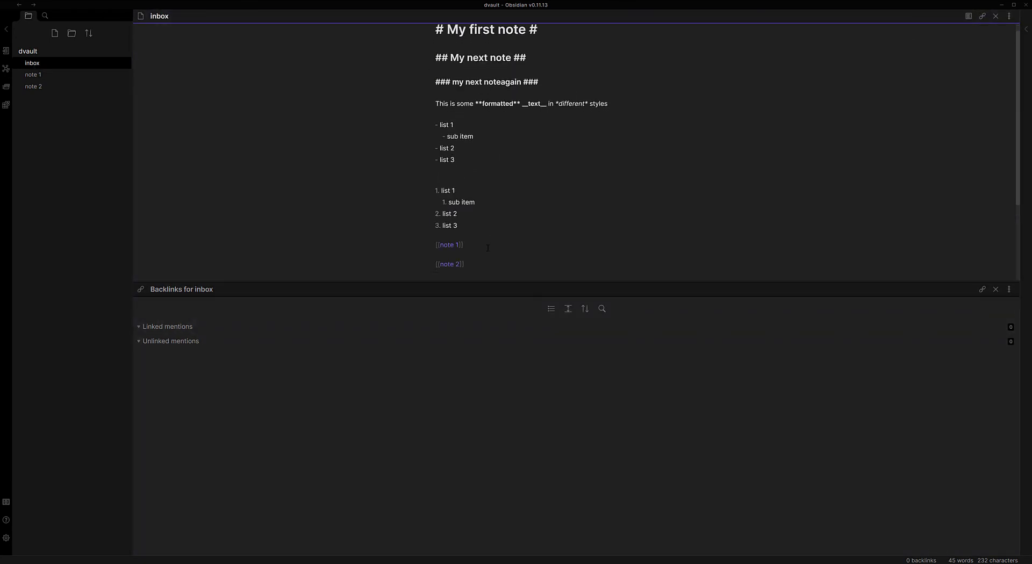
{"action": "scroll", "coordinate": [491, 194], "scroll_direction": "down", "scroll_amount": 2}
{"action": "left_click", "coordinate": [503, 185]}
{"action": "key", "text": "Return"}
{"action": "key", "text": "Return"}
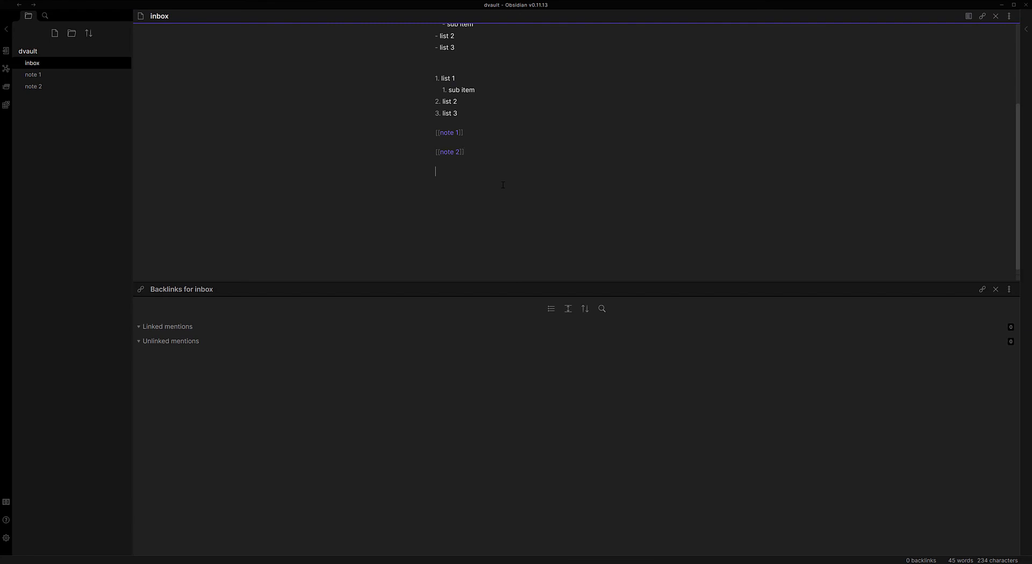
{"action": "type", "text": "discussion"}
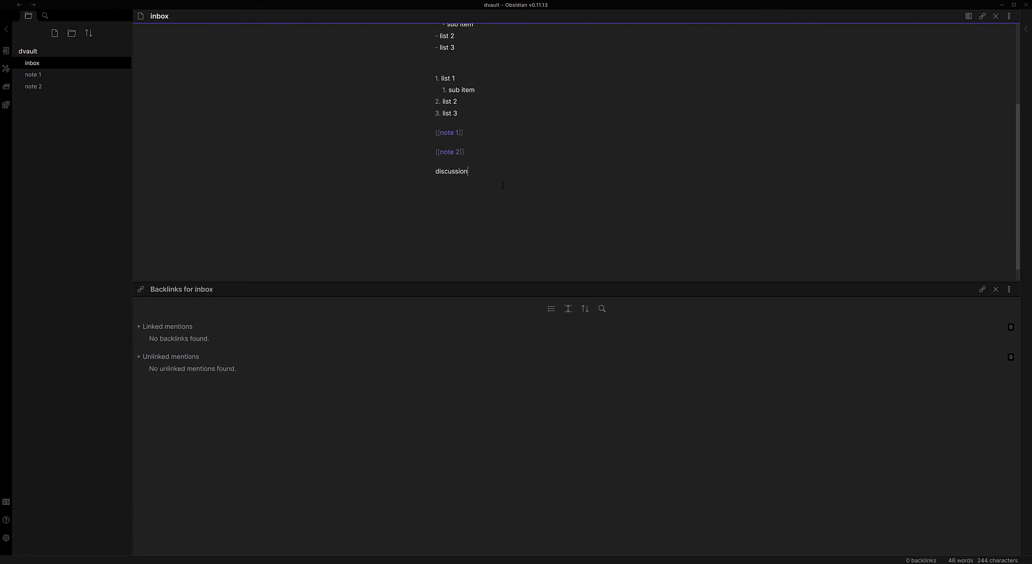
{"action": "type", "text": " about note 1"}
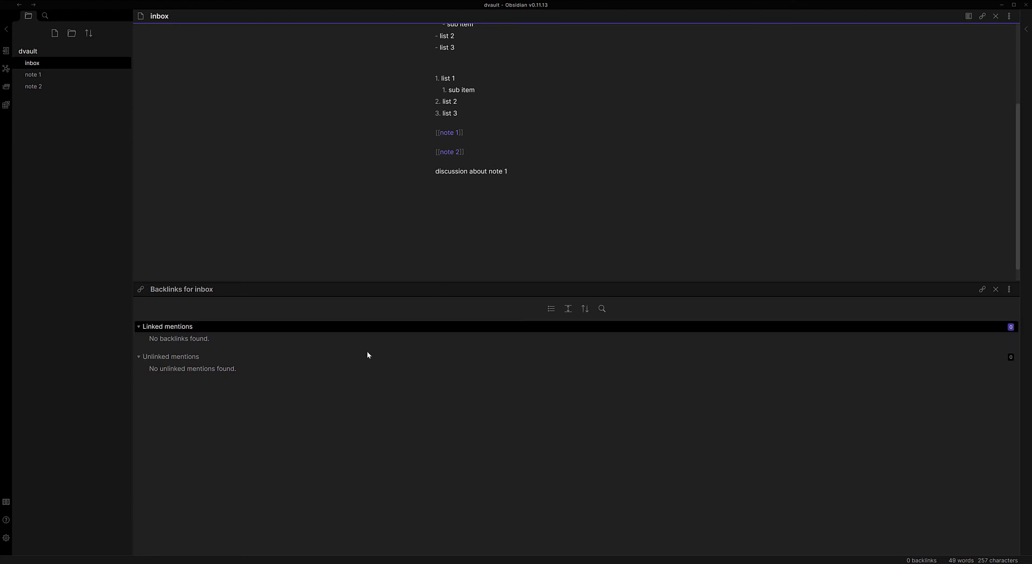
Examine note 1's linked and unlinked mentions, and close the backlinks view after returning to the inbox note
{"action": "left_click", "coordinate": [38, 76]}
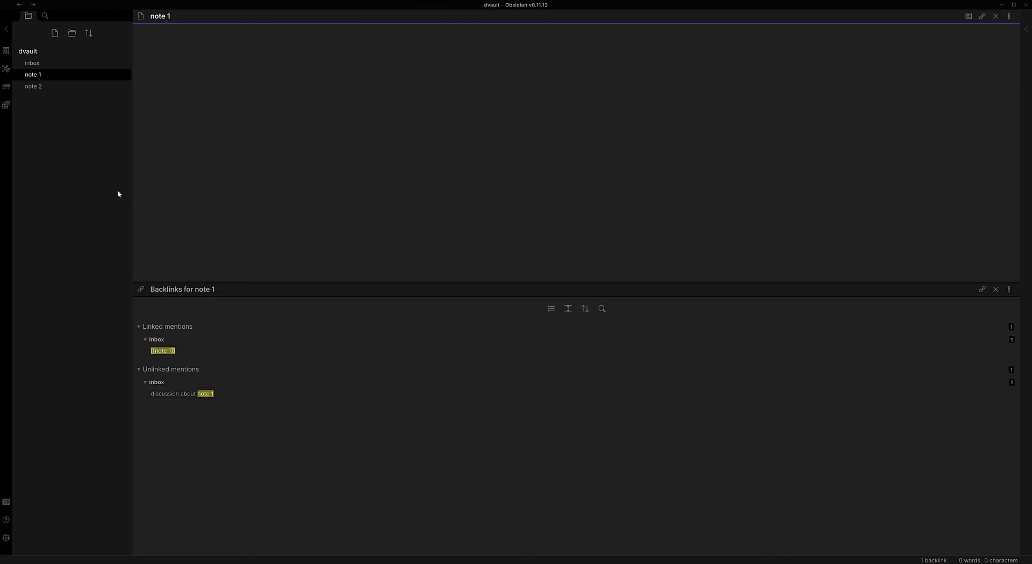
{"action": "left_click", "coordinate": [138, 371]}
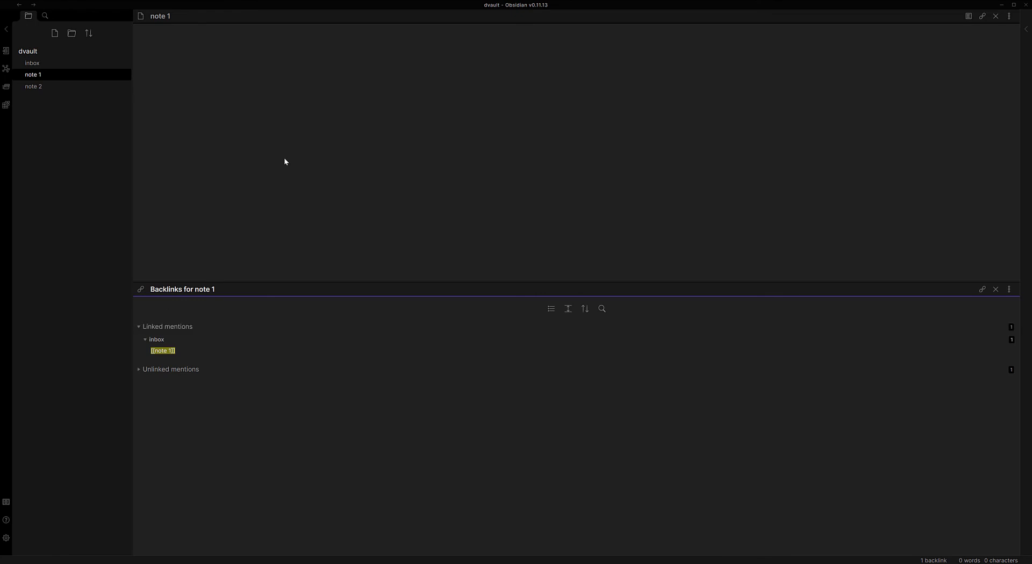
{"action": "left_click", "coordinate": [35, 65]}
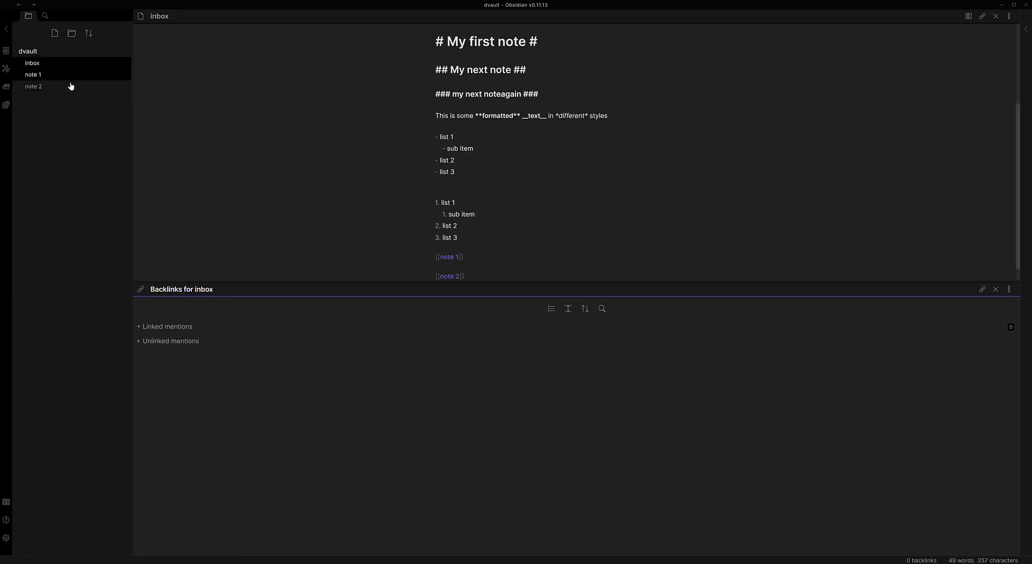
{"action": "scroll", "coordinate": [553, 178], "scroll_direction": "down", "scroll_amount": 3}
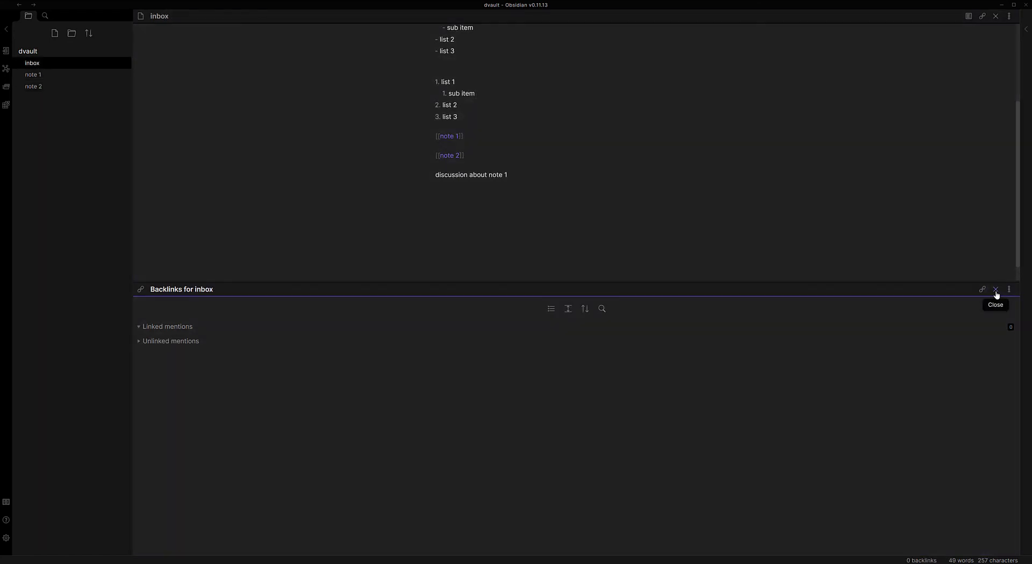
{"action": "left_click", "coordinate": [995, 290]}
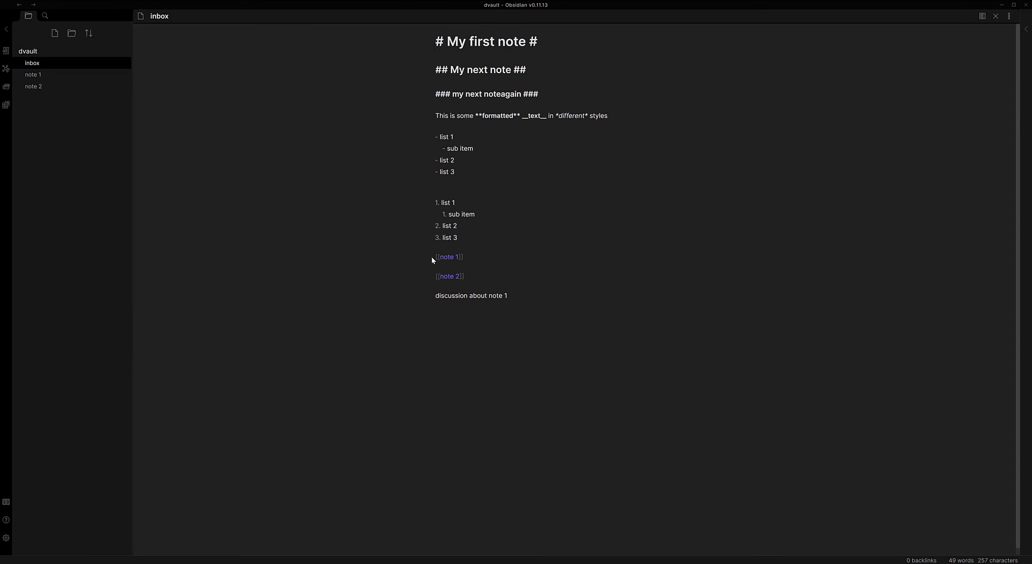
Highlight the word "about" in the inbox note's discussion line by enclosing it in double equals signs
{"action": "left_click", "coordinate": [475, 262]}
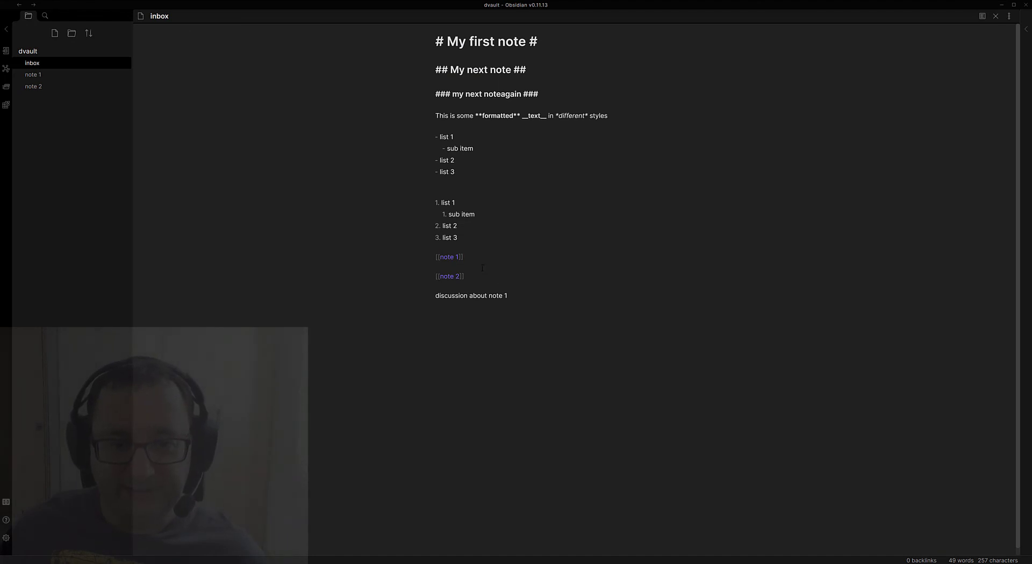
{"action": "left_click", "coordinate": [533, 295]}
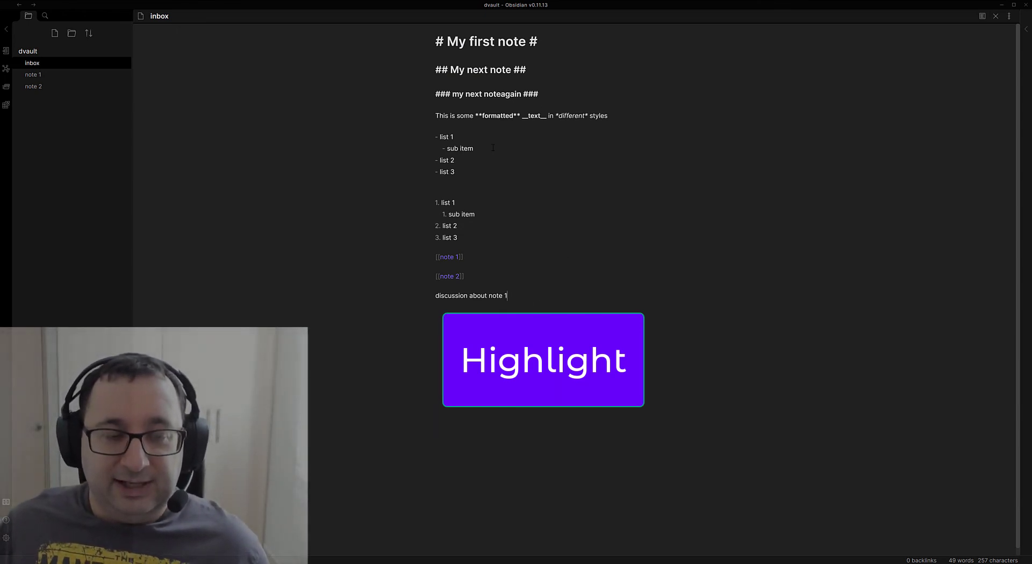
{"action": "scroll", "coordinate": [544, 136], "scroll_direction": "down", "scroll_amount": 1}
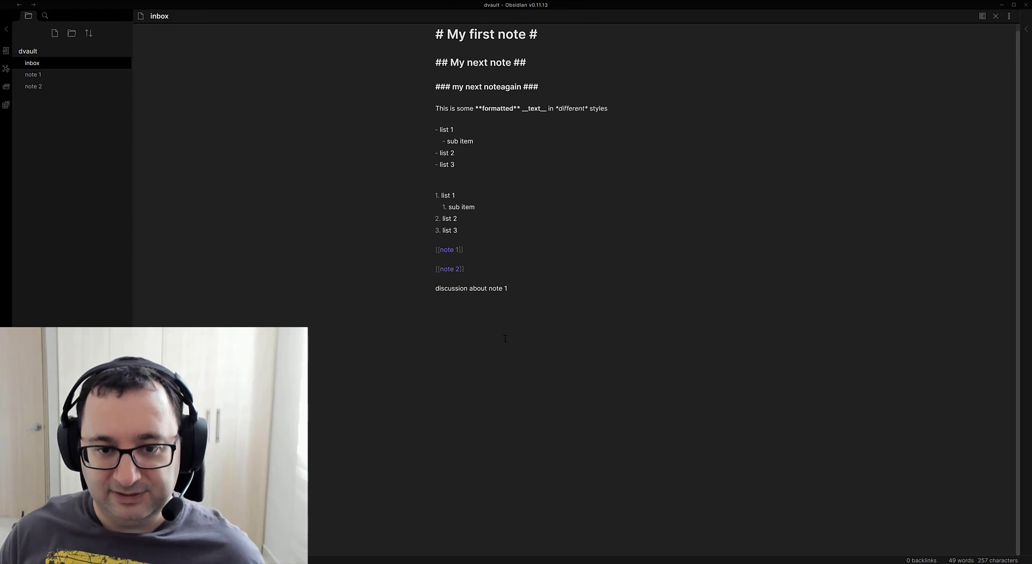
{"action": "type", "text": "=="}
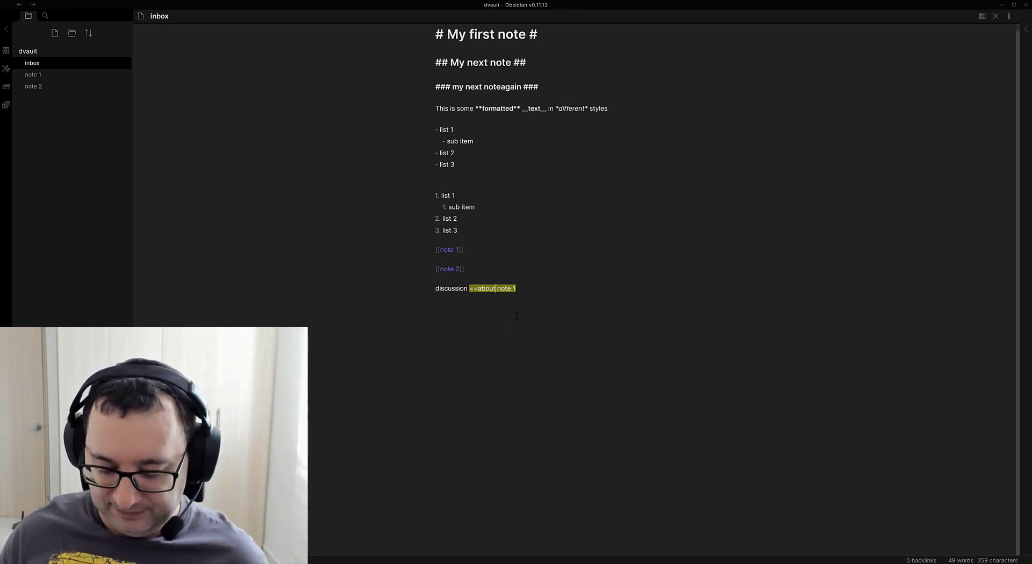
{"action": "type", "text": "=="}
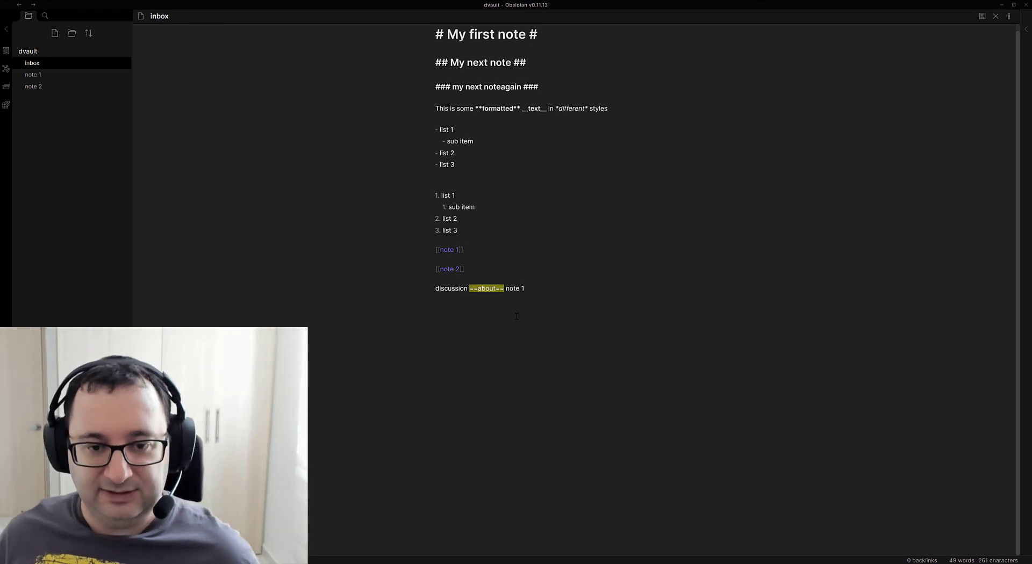